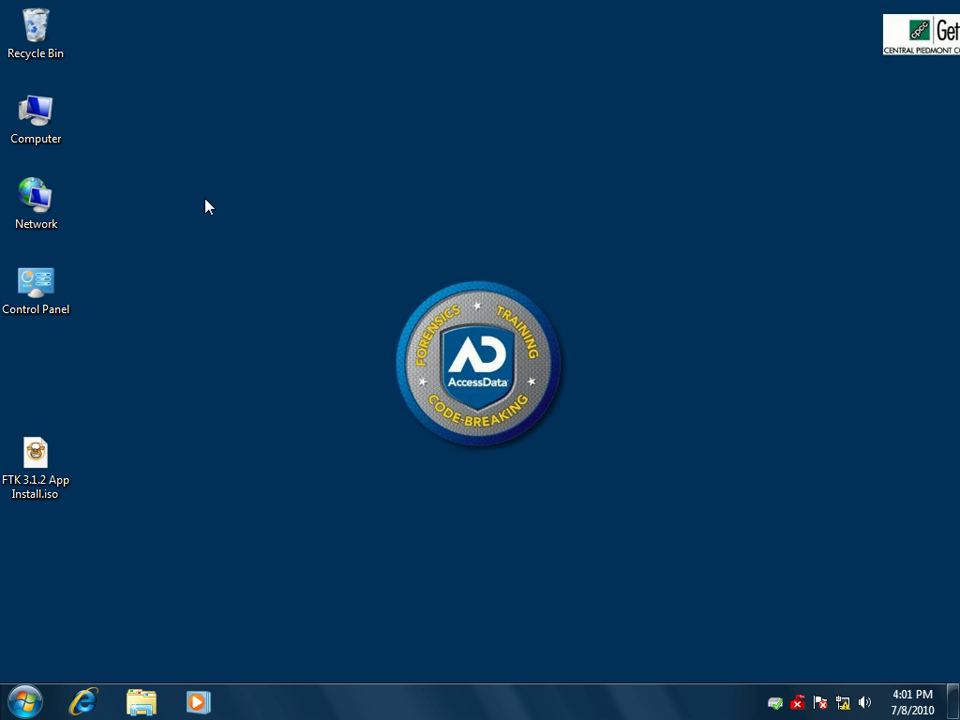
# Step: Launch the FTK installer from BD-ROM Drive (G:) FTK 3.1.2 App Install and close Explorer
pyautogui.doubleClick(48, 122)
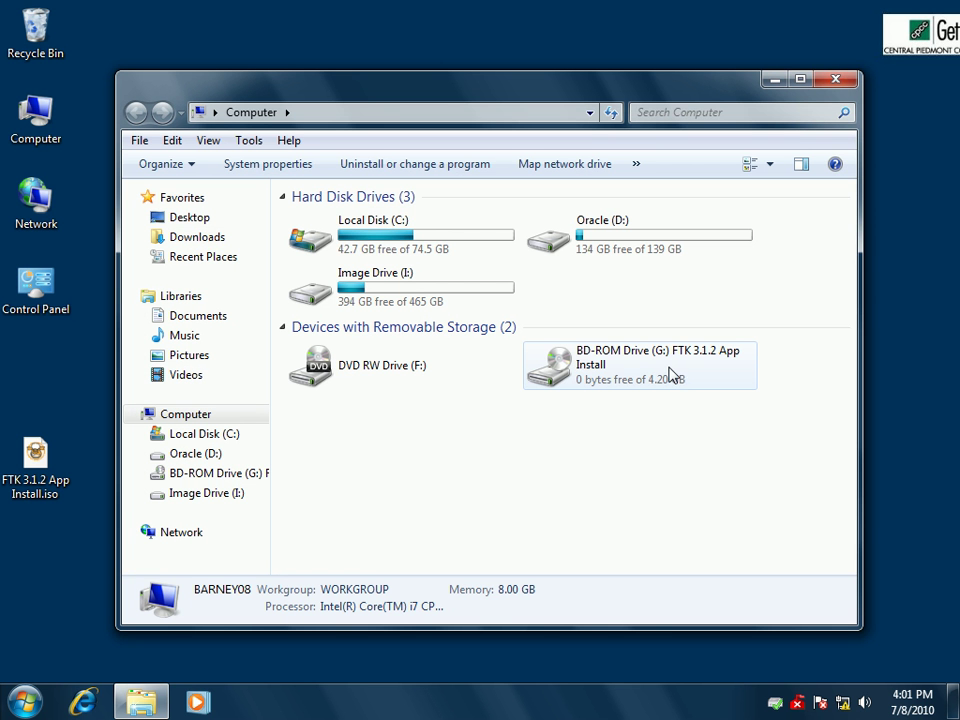
pyautogui.moveTo(679, 377)
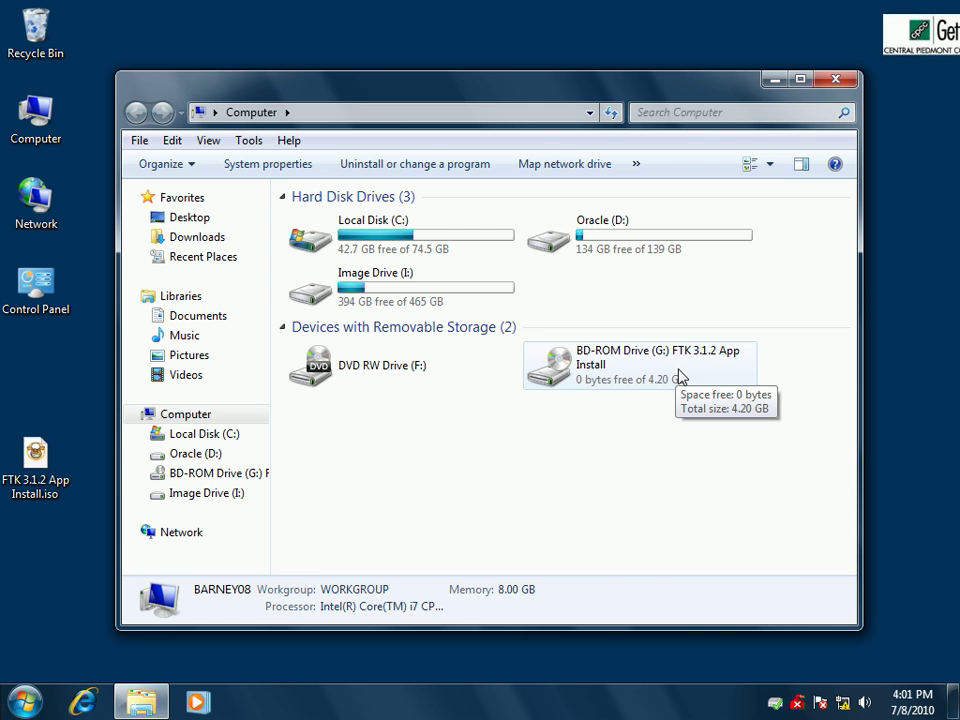
pyautogui.doubleClick(679, 376)
pyautogui.click(835, 78)
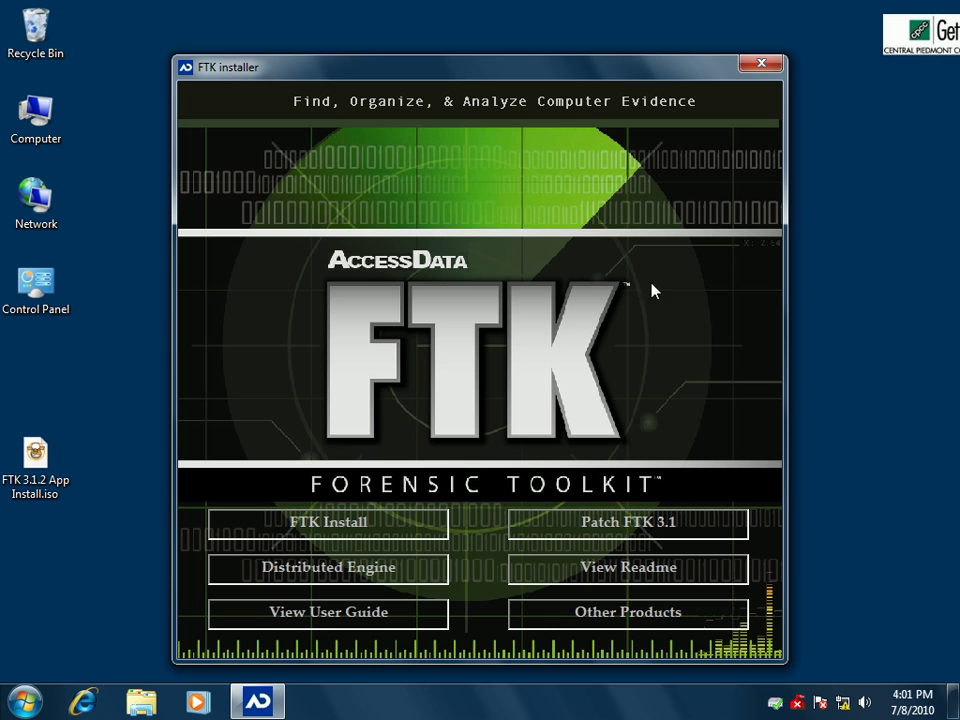
# Step: Choose FTK Install, then FTK 64 Bit Install
pyautogui.click(318, 525)
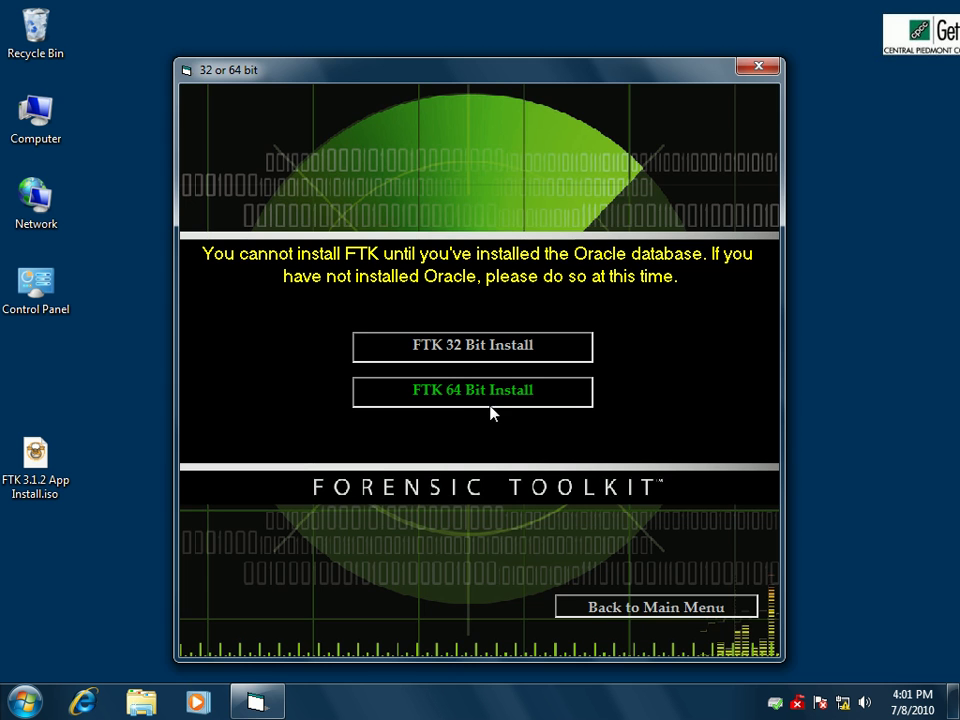
pyautogui.click(489, 398)
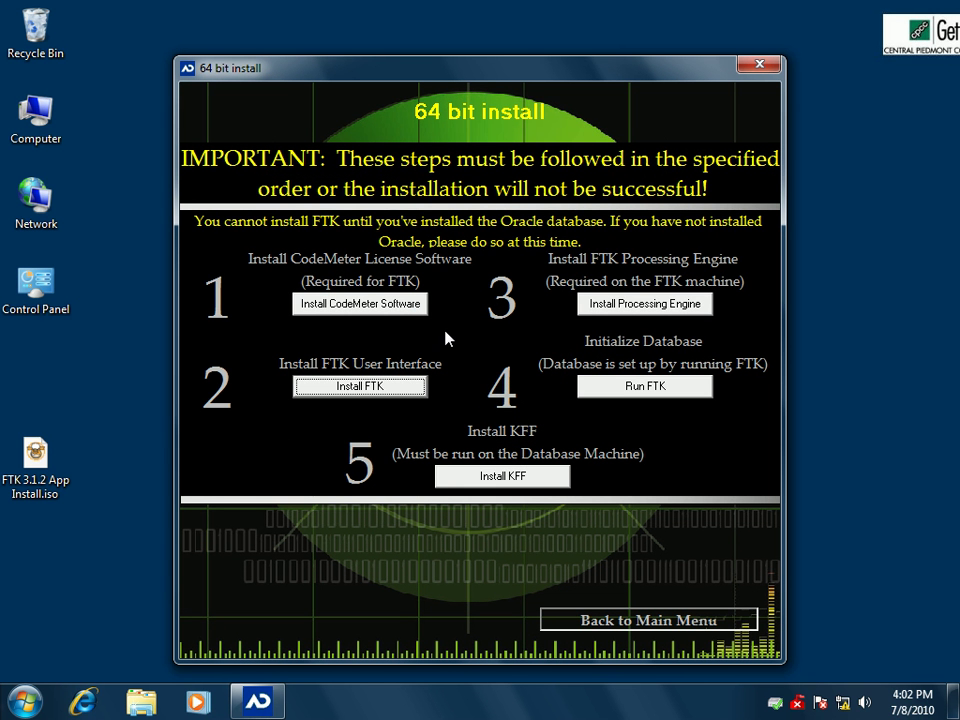
# Step: Install CodeMeter Runtime Kit v4.10b, accepting the license and keeping default user information and features
pyautogui.click(397, 304)
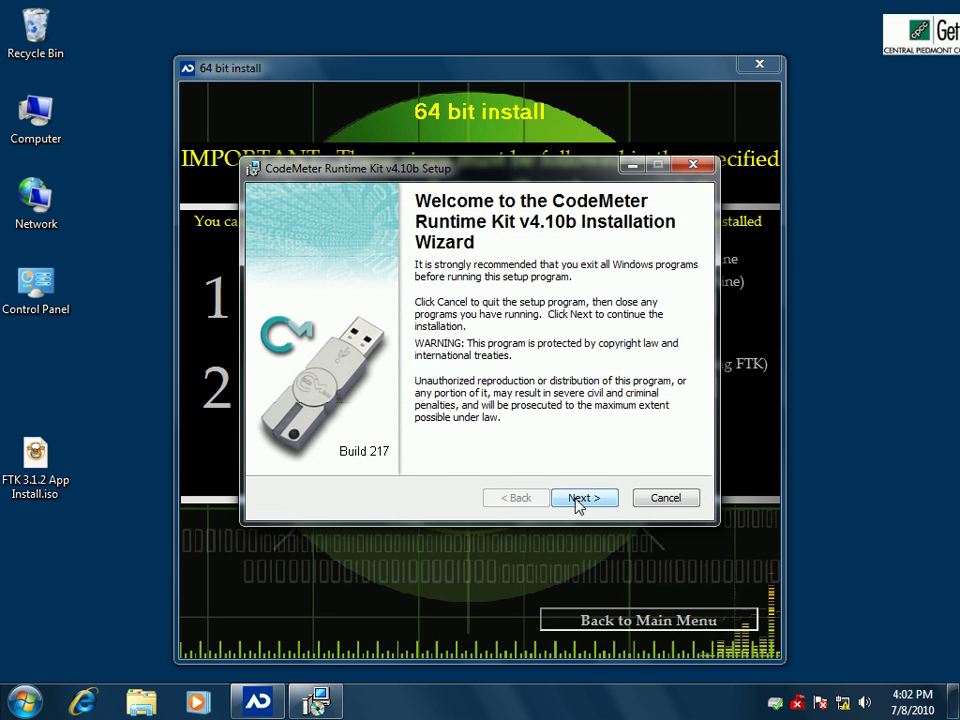
pyautogui.click(578, 499)
pyautogui.click(412, 449)
pyautogui.click(593, 500)
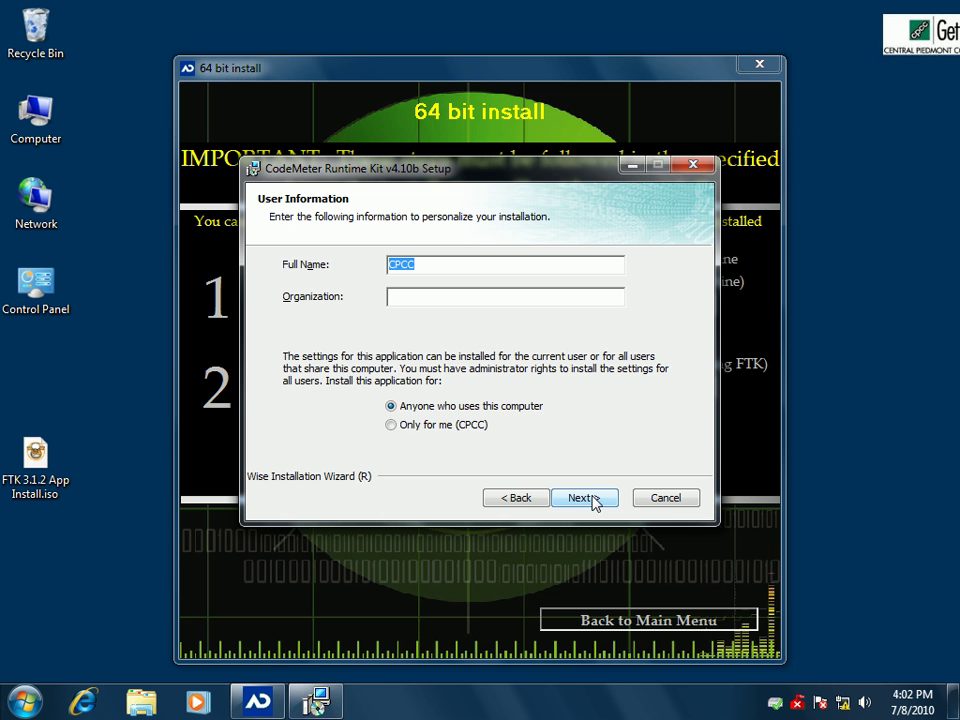
pyautogui.click(593, 500)
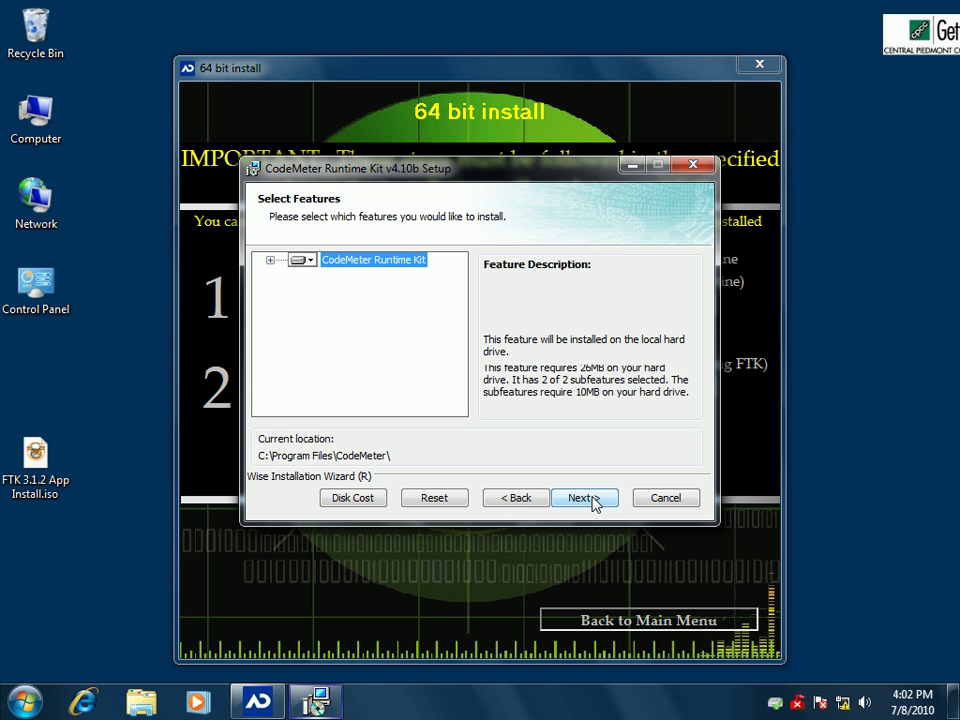
pyautogui.click(593, 500)
pyautogui.click(593, 500)
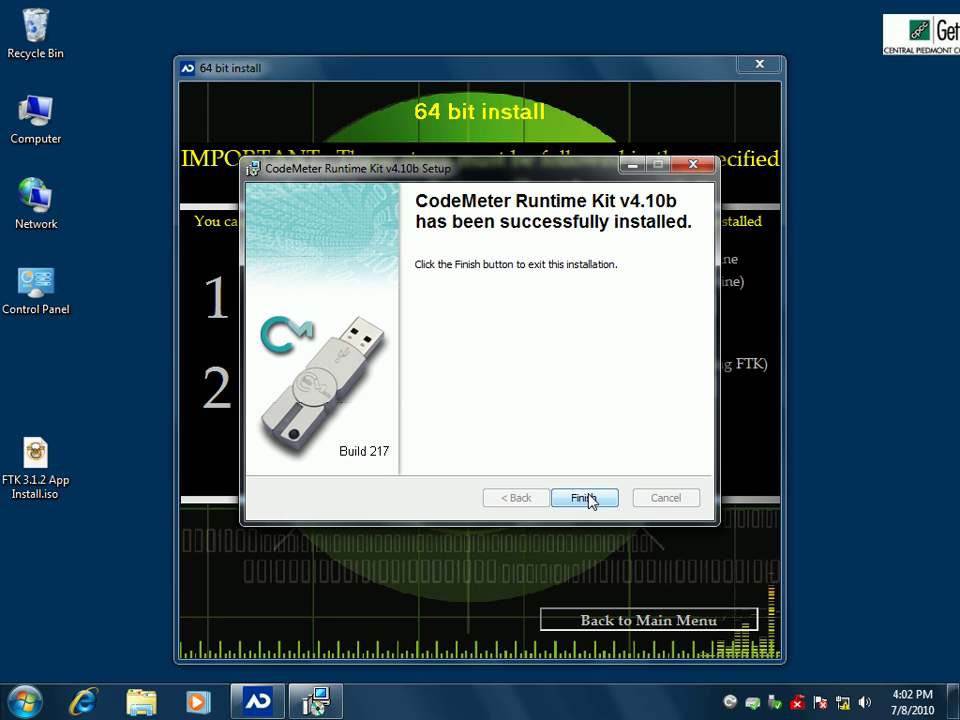
pyautogui.click(590, 500)
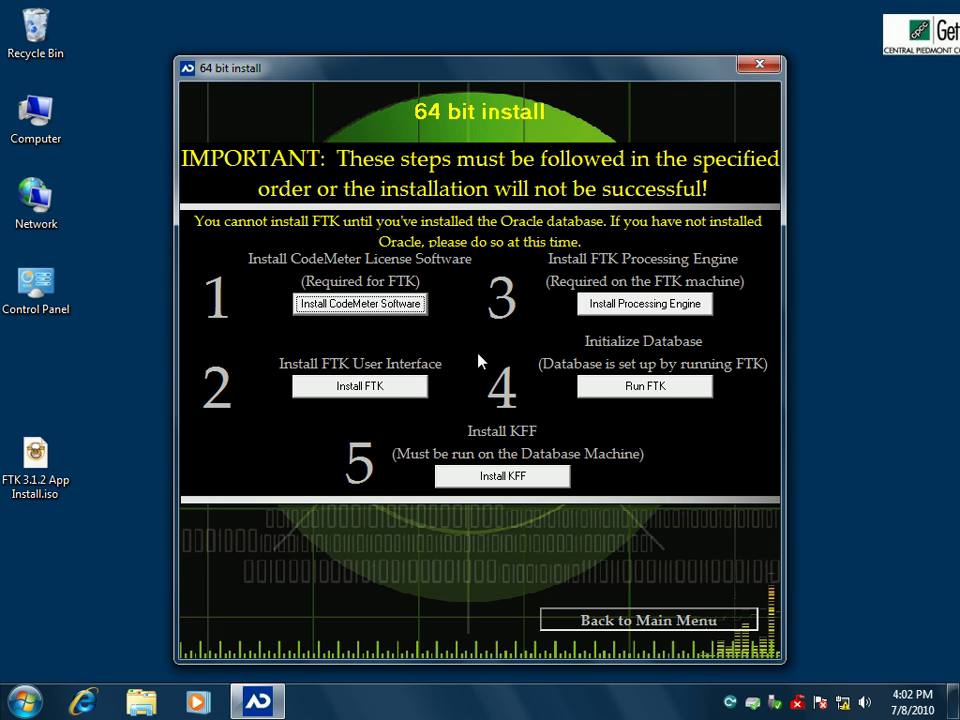
# Step: Start the FTK install in English (United States) and install the Visual J# prerequisite
pyautogui.click(372, 390)
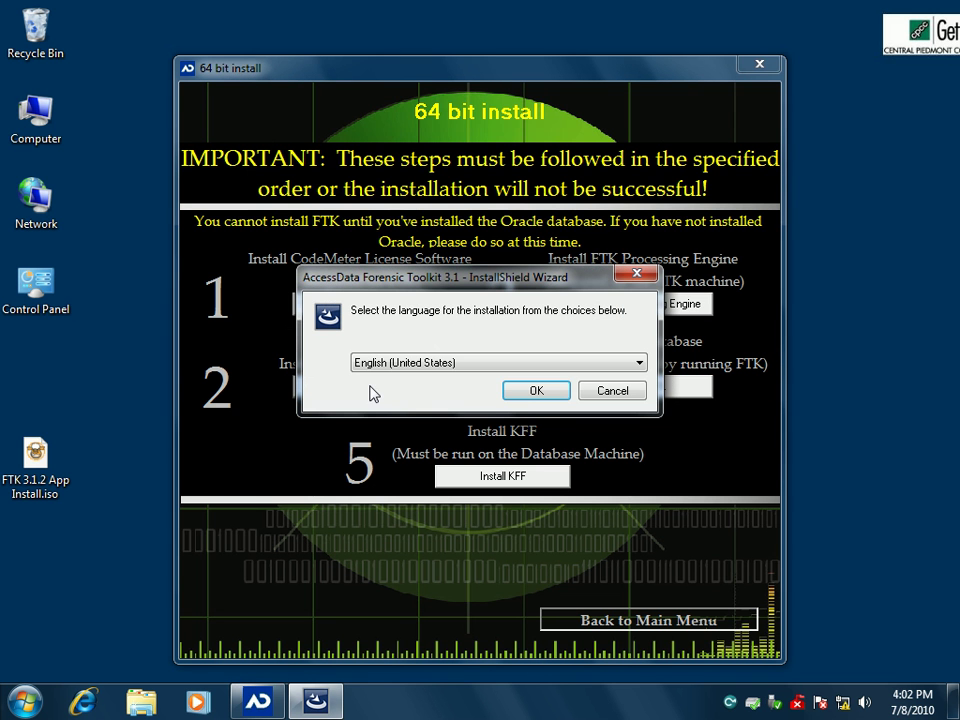
pyautogui.click(532, 391)
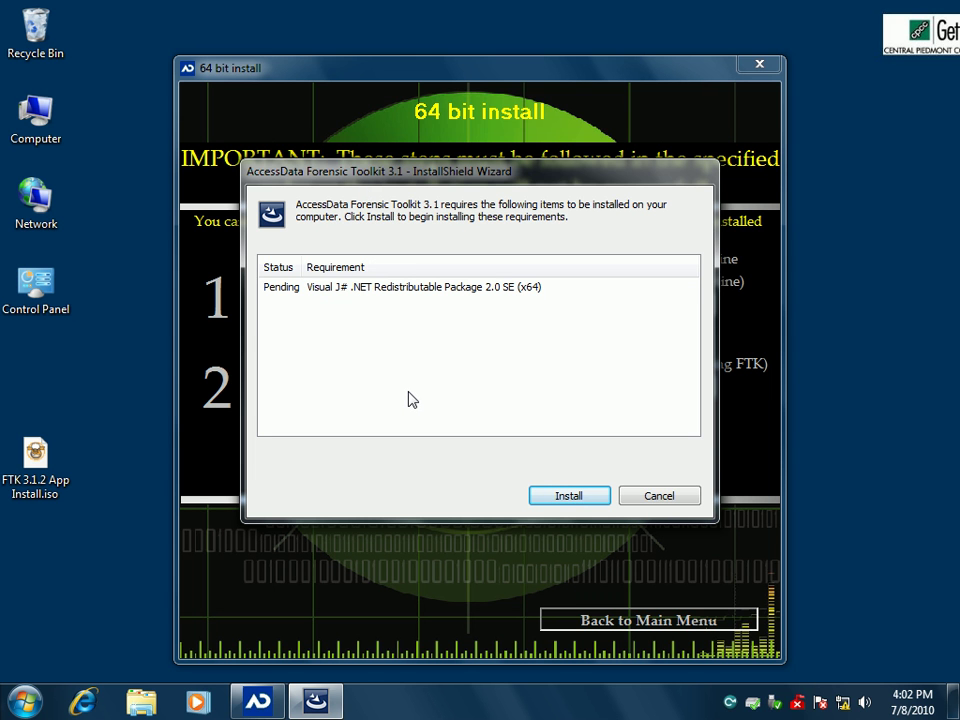
pyautogui.click(587, 500)
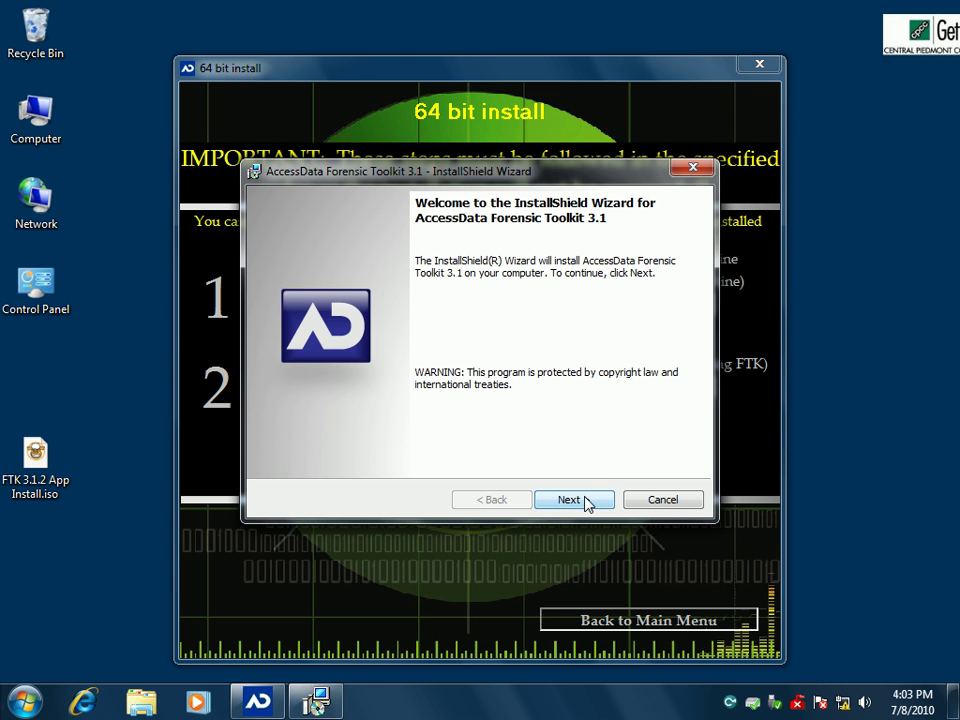
# Step: Accept the license and install Forensic Toolkit 3.1 into the default AccessData folder
pyautogui.click(587, 500)
pyautogui.click(362, 436)
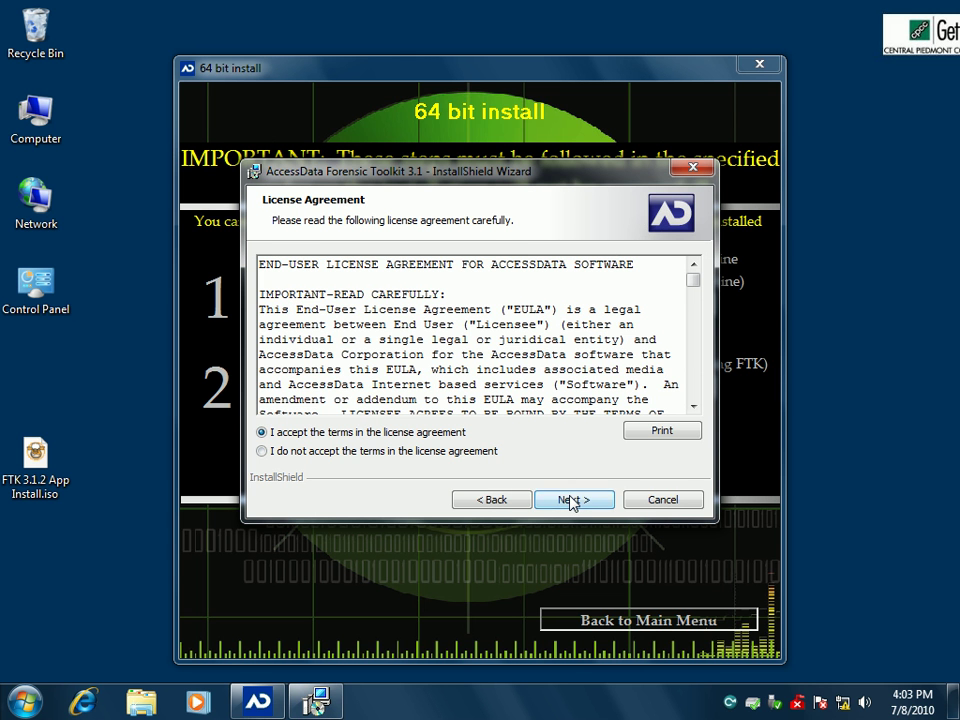
pyautogui.click(573, 502)
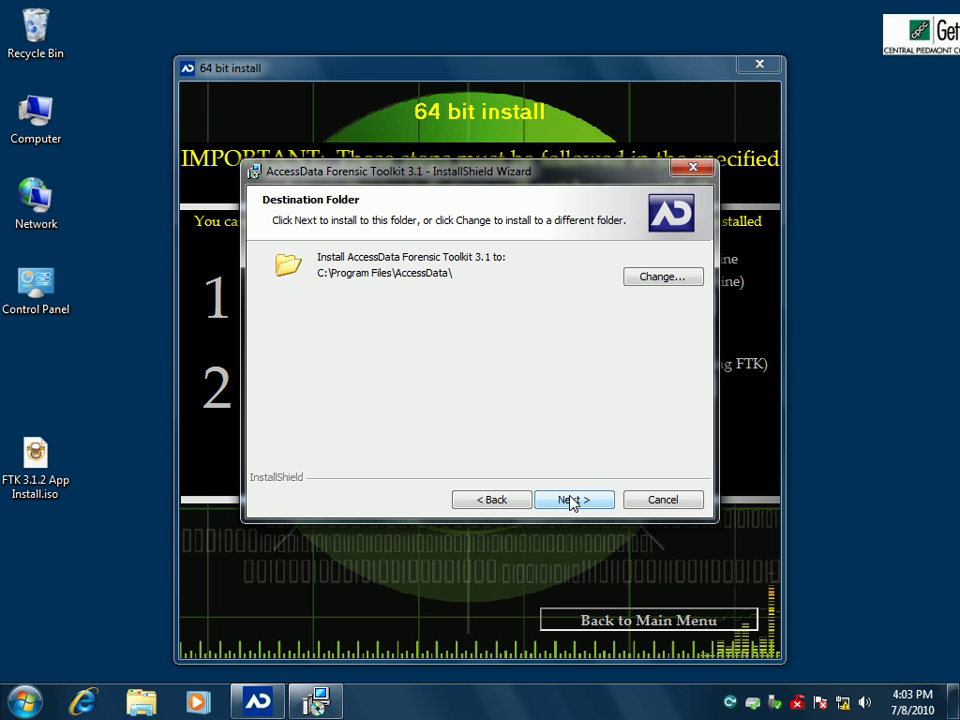
pyautogui.click(573, 500)
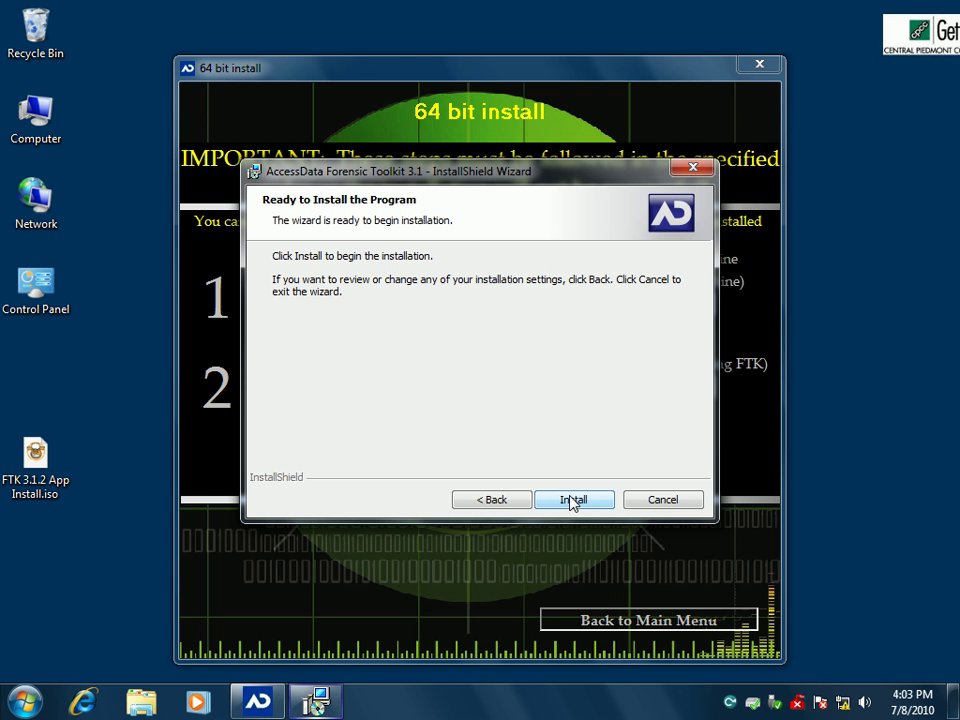
pyautogui.click(572, 500)
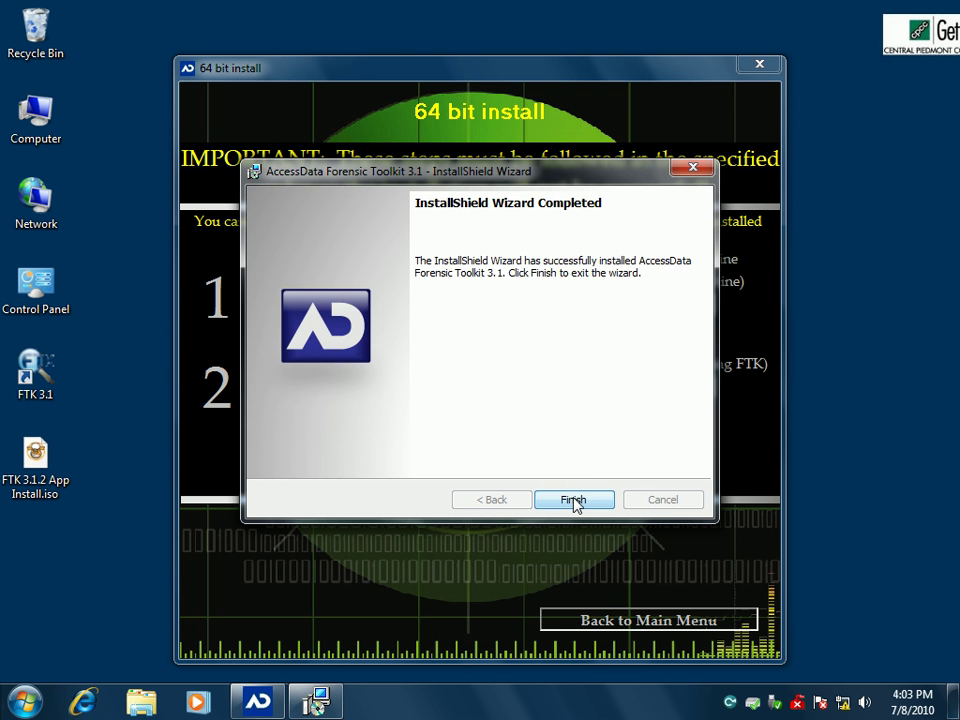
pyautogui.click(574, 500)
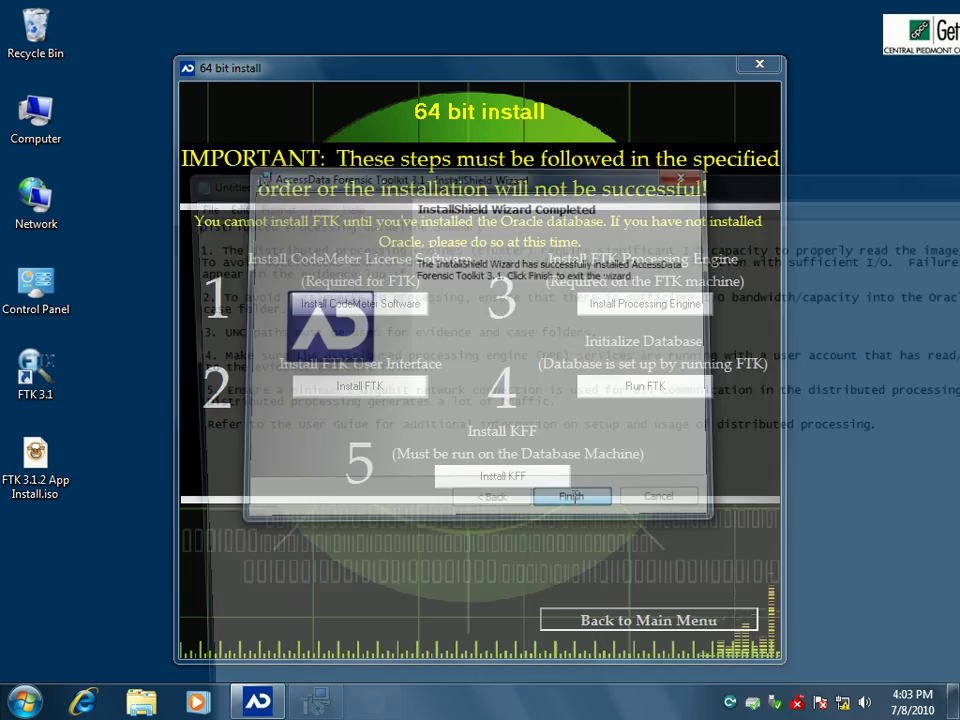
# Step: Move the DPKnownIssues.txt Notepad window to the top-left to read its guidelines
pyautogui.moveTo(594, 180); pyautogui.dragTo(425, 44)
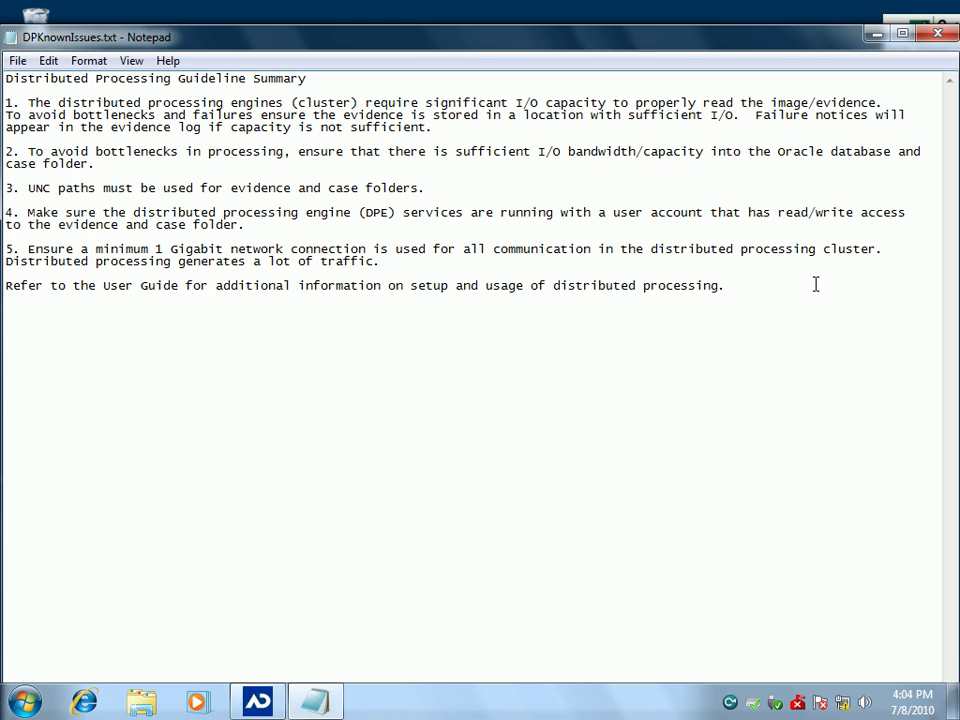
# Step: Close the notes and install Evidence Processing Engine 3.1 with the license accepted and default folder
pyautogui.click(940, 37)
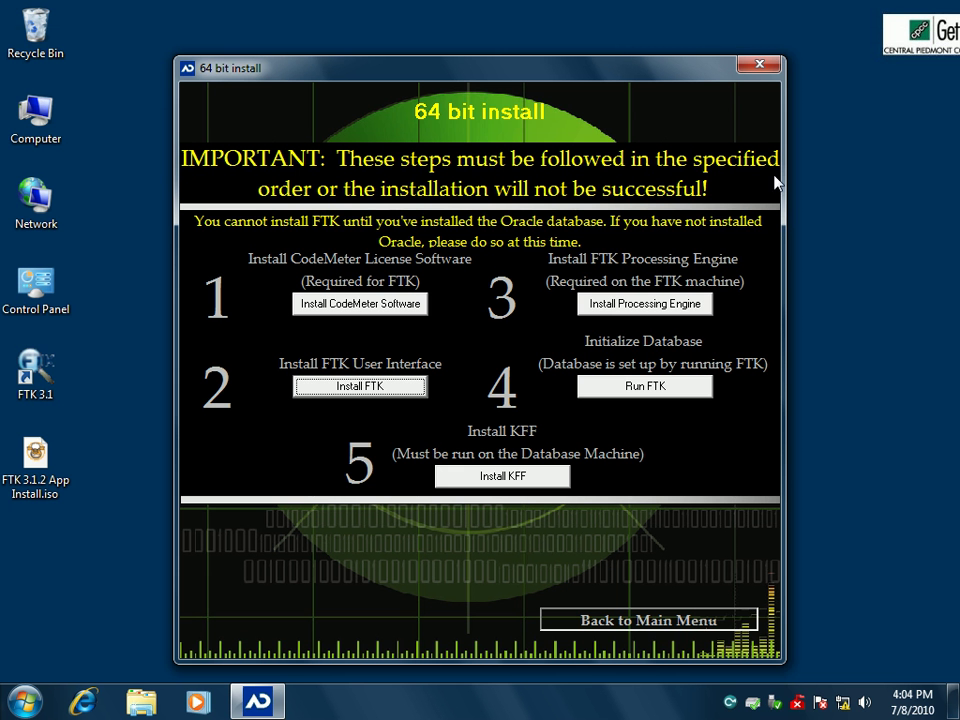
pyautogui.click(643, 311)
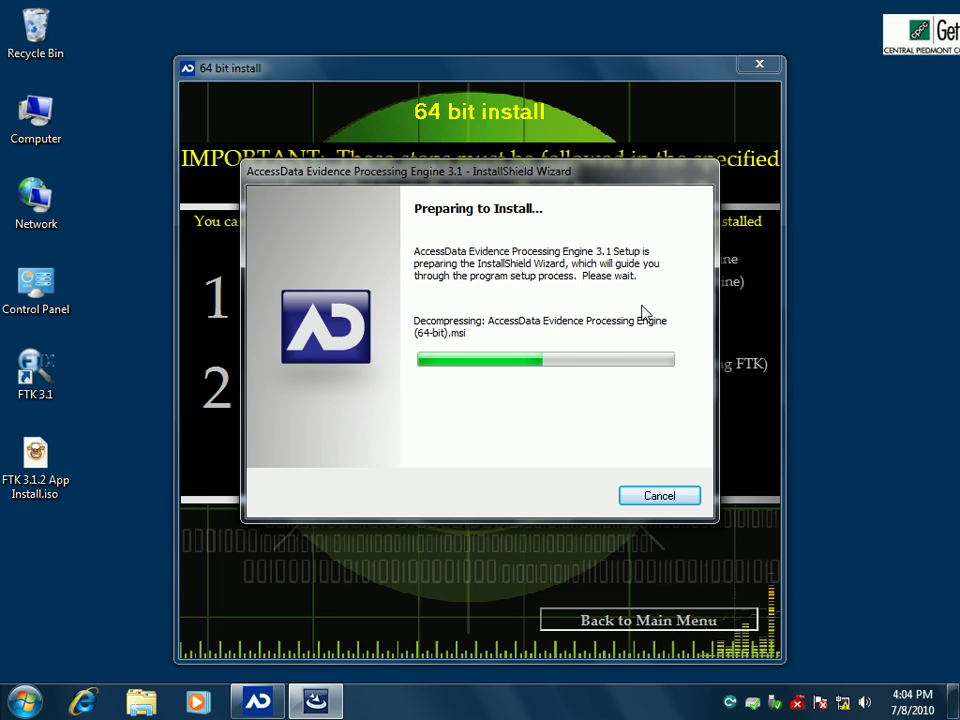
pyautogui.click(594, 500)
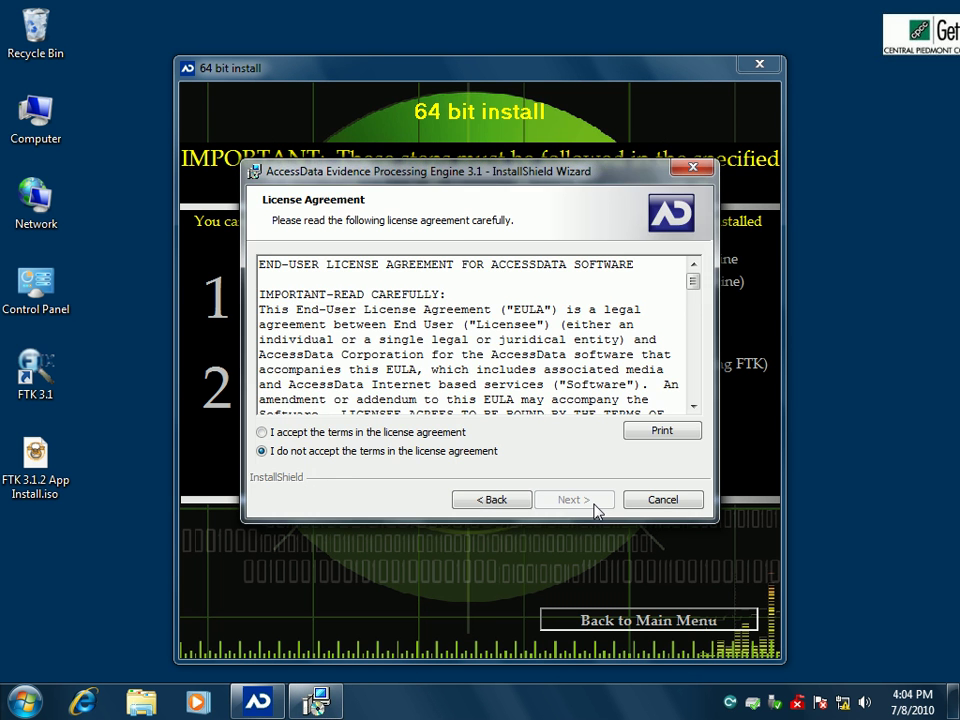
pyautogui.click(343, 433)
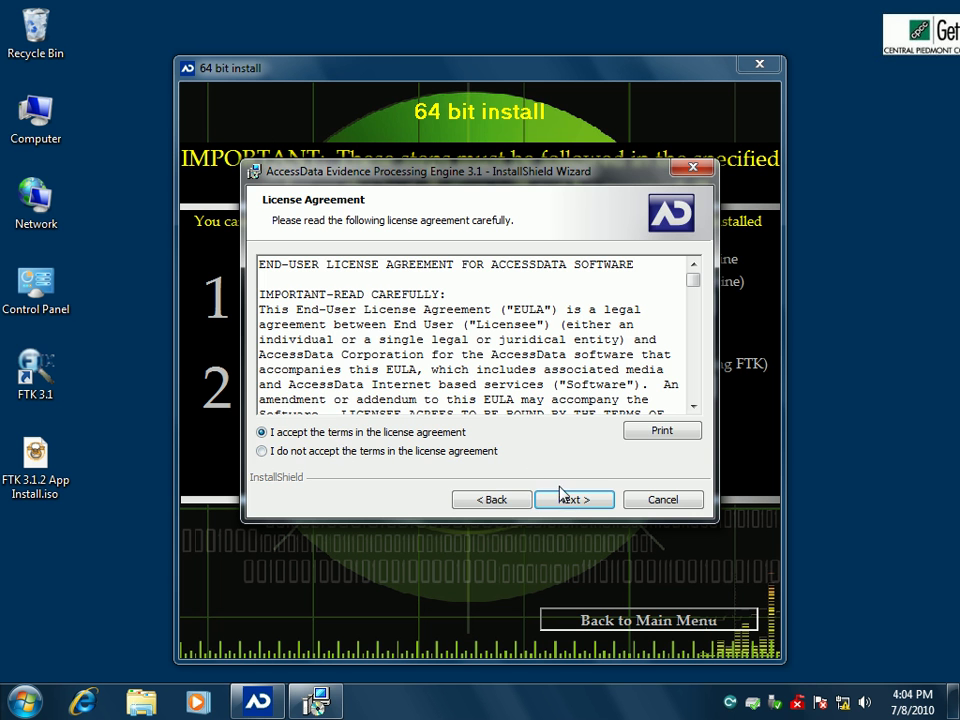
pyautogui.click(570, 503)
pyautogui.click(570, 503)
pyautogui.click(572, 500)
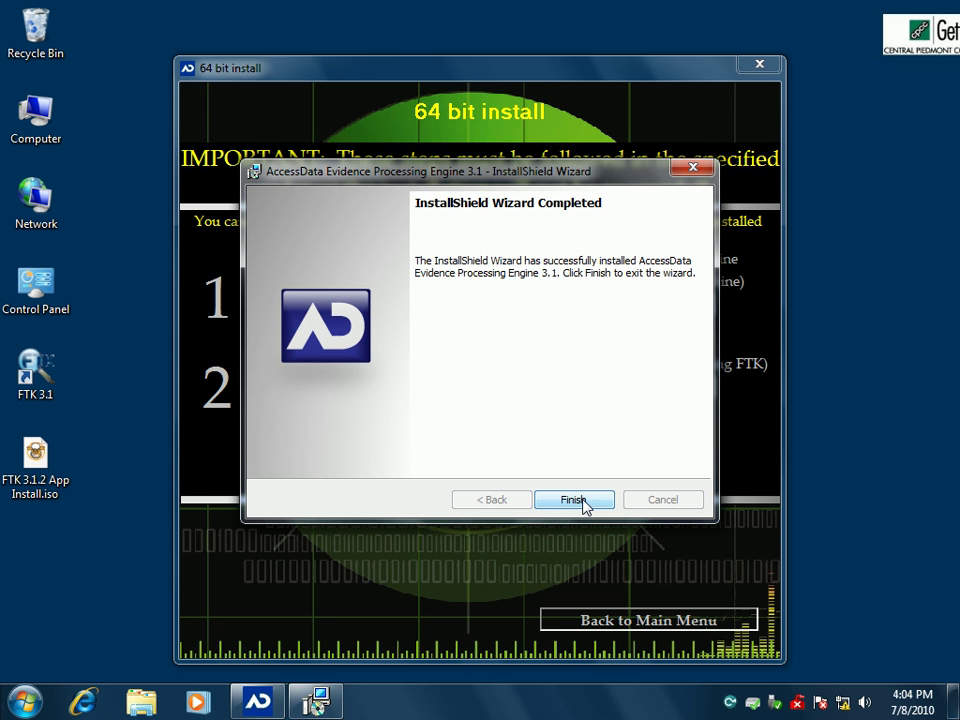
pyautogui.click(583, 500)
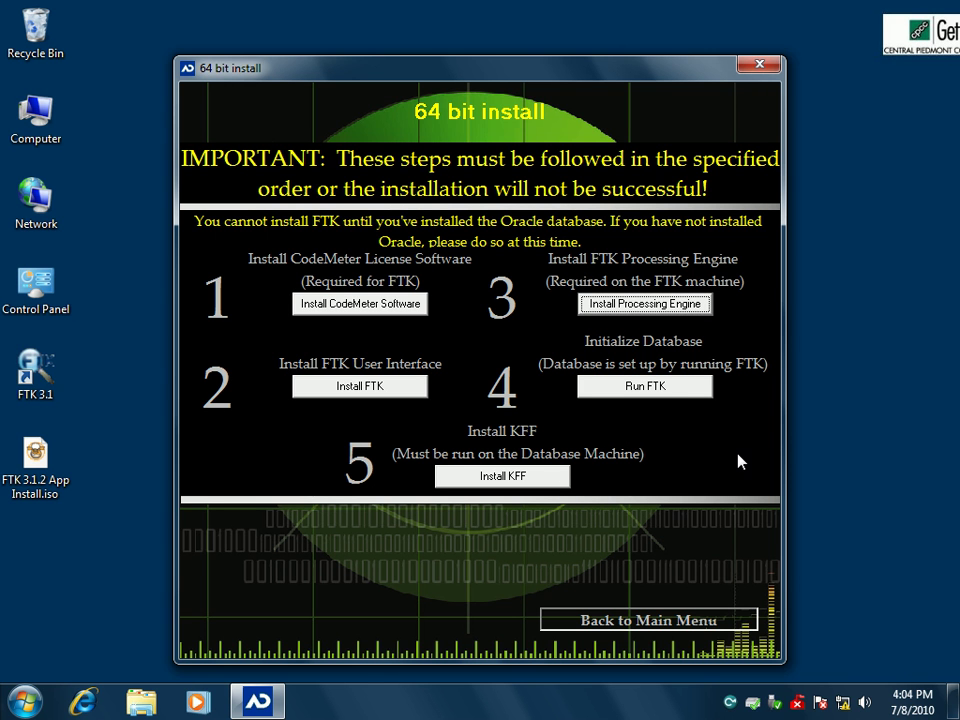
# Step: Run FTK and set the database host to 192.168.1.5 instead of localhost
pyautogui.click(655, 392)
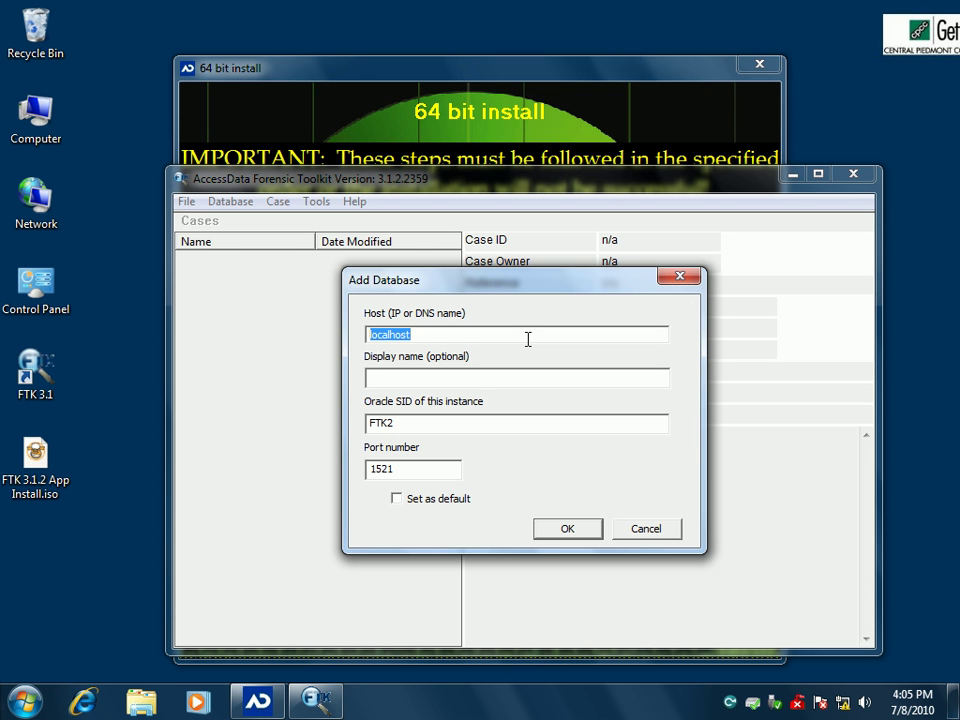
pyautogui.write('192.168.1.5')
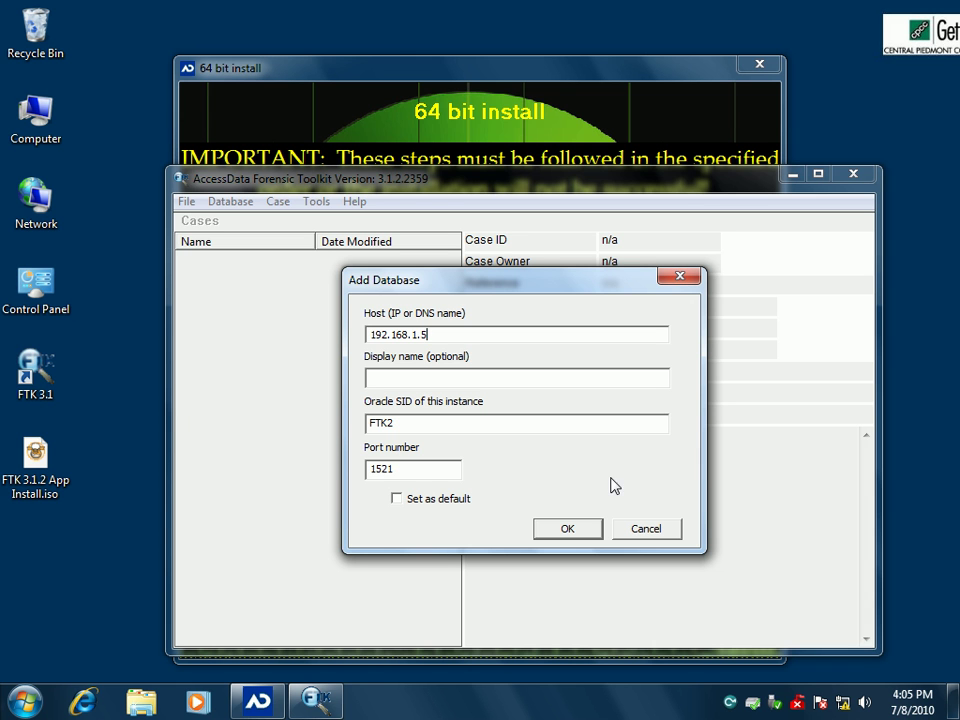
pyautogui.click(585, 530)
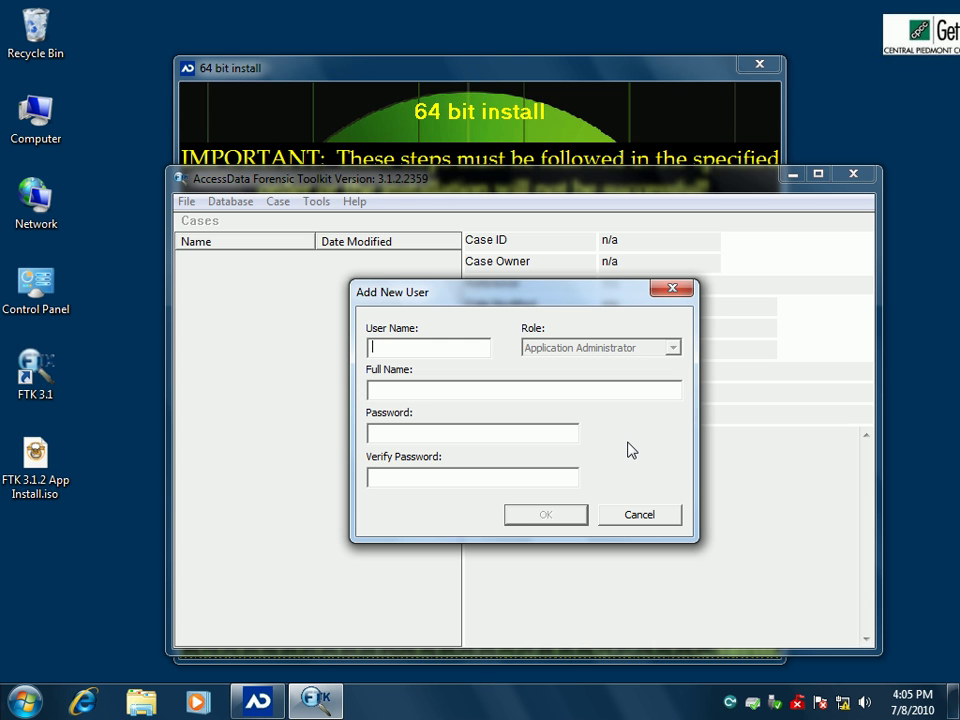
# Step: Create the Application Administrator user with a user name, full name and verified password
pyautogui.write('CPCC')
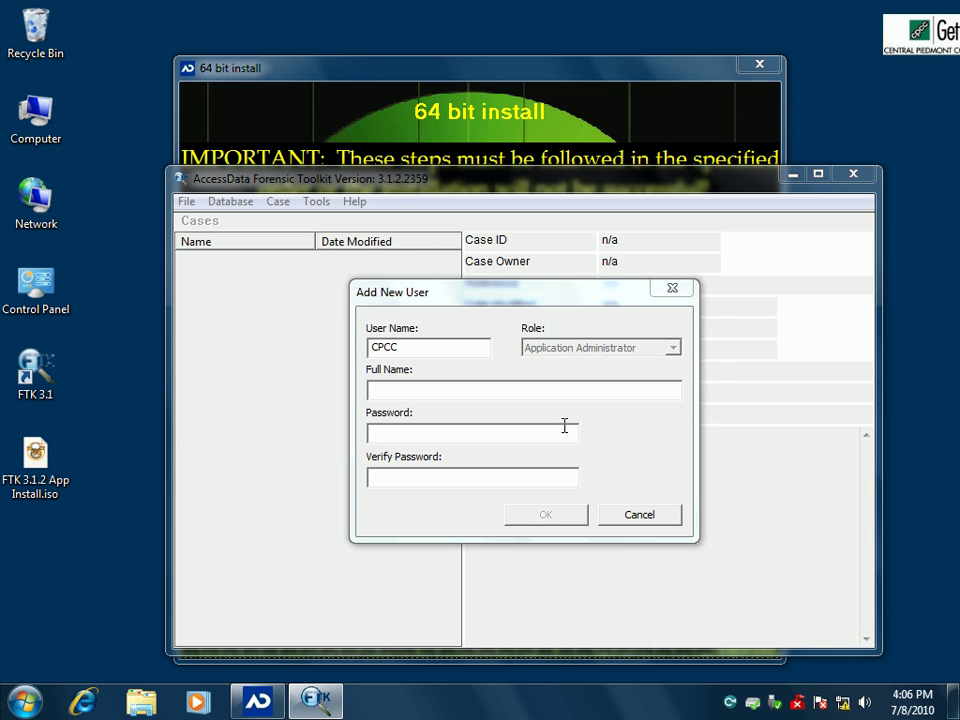
pyautogui.click(448, 391)
pyautogui.write('CPCC')
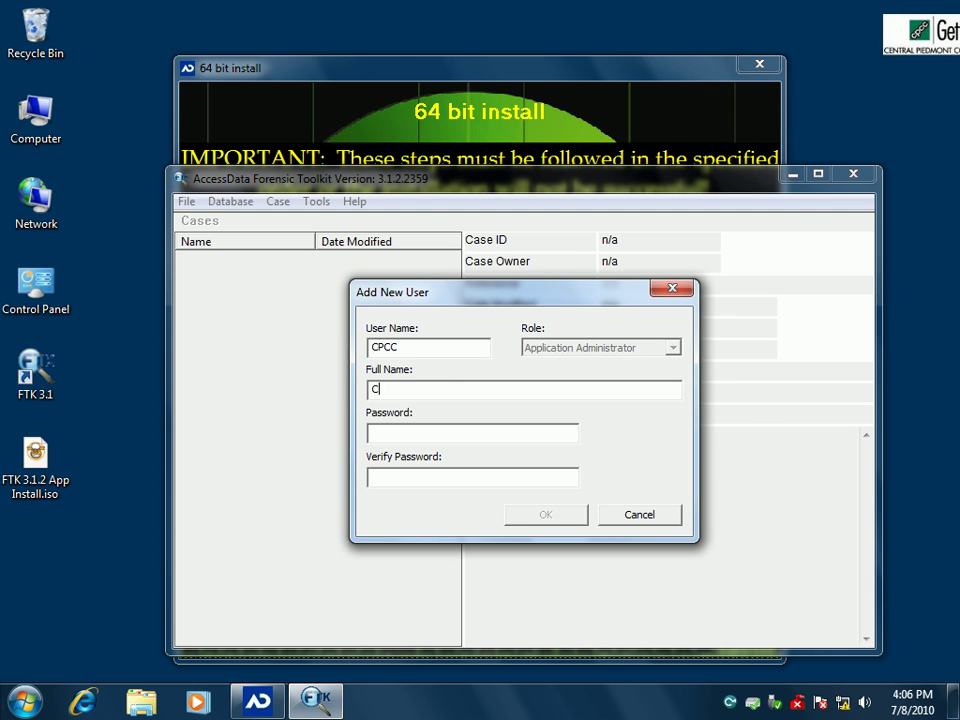
pyautogui.click(438, 435)
pyautogui.write('****')
pyautogui.click(396, 481)
pyautogui.write('****')
pyautogui.click(537, 515)
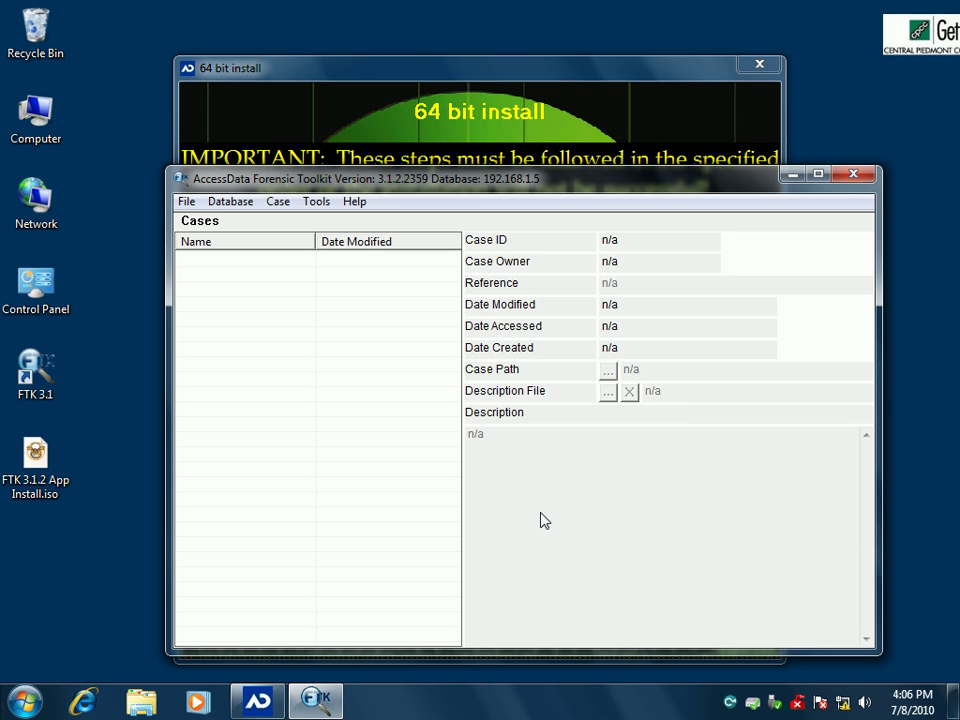
# Step: Minimize the FTK window to reveal the installer, then restore the empty Cases window
pyautogui.moveTo(512, 183); pyautogui.dragTo(463, 148)
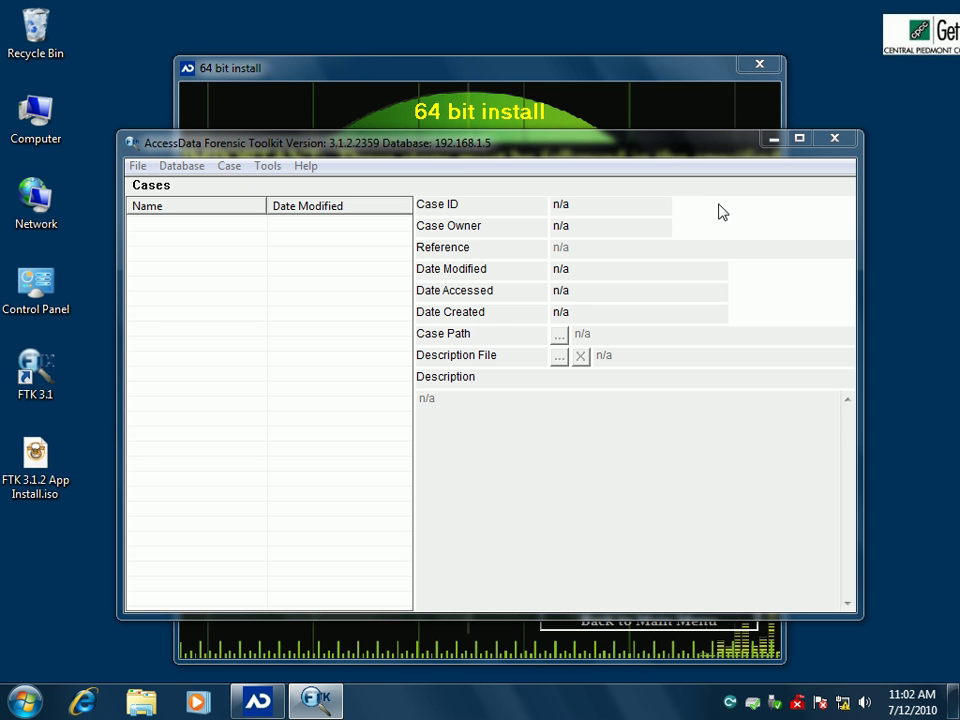
pyautogui.click(772, 140)
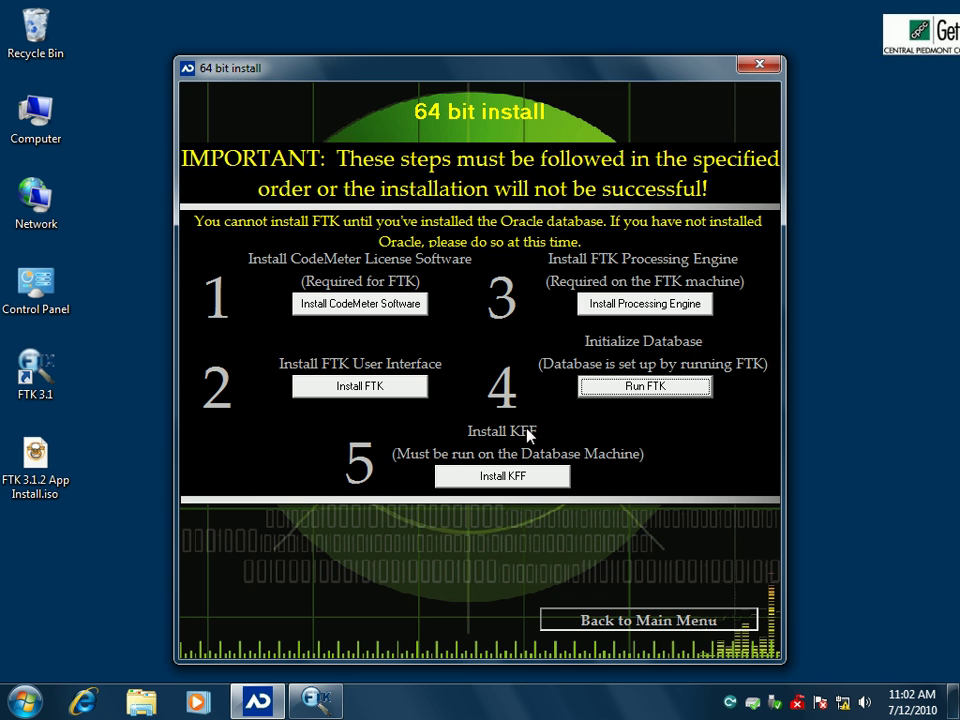
pyautogui.click(318, 707)
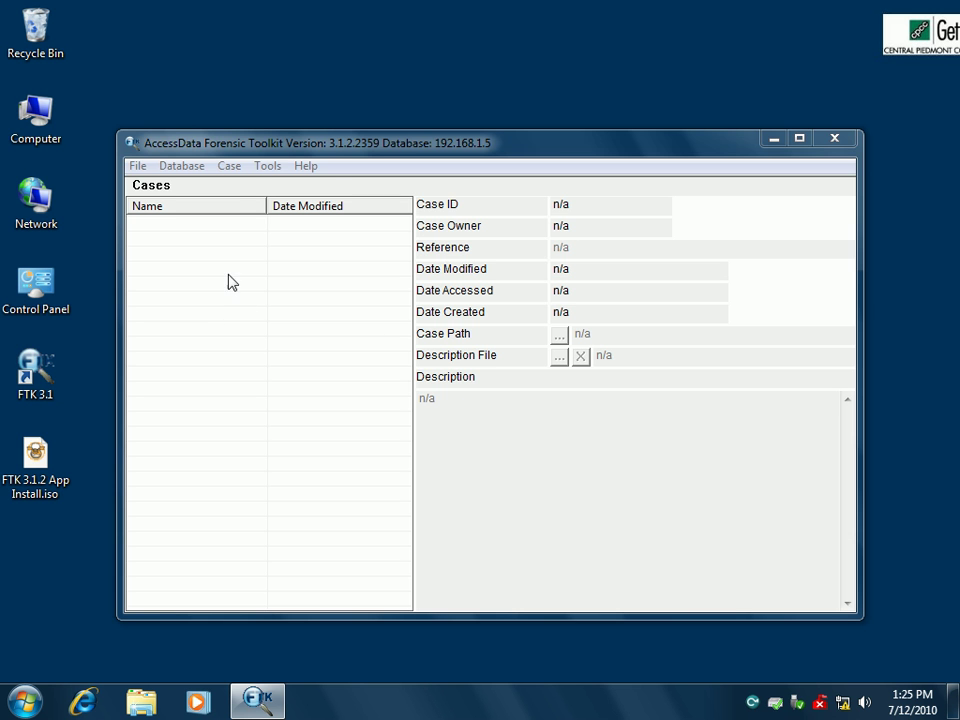
# Step: Add processing engine 192.168.1.7 on port 34097 in Processing Engine Config and close it
pyautogui.click(261, 172)
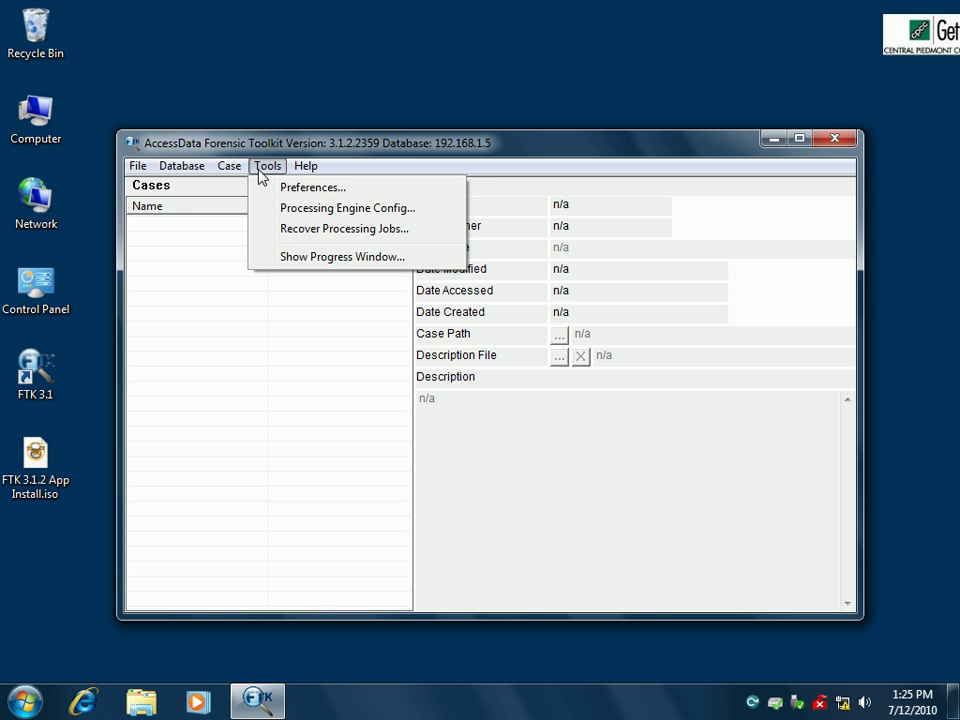
pyautogui.click(301, 210)
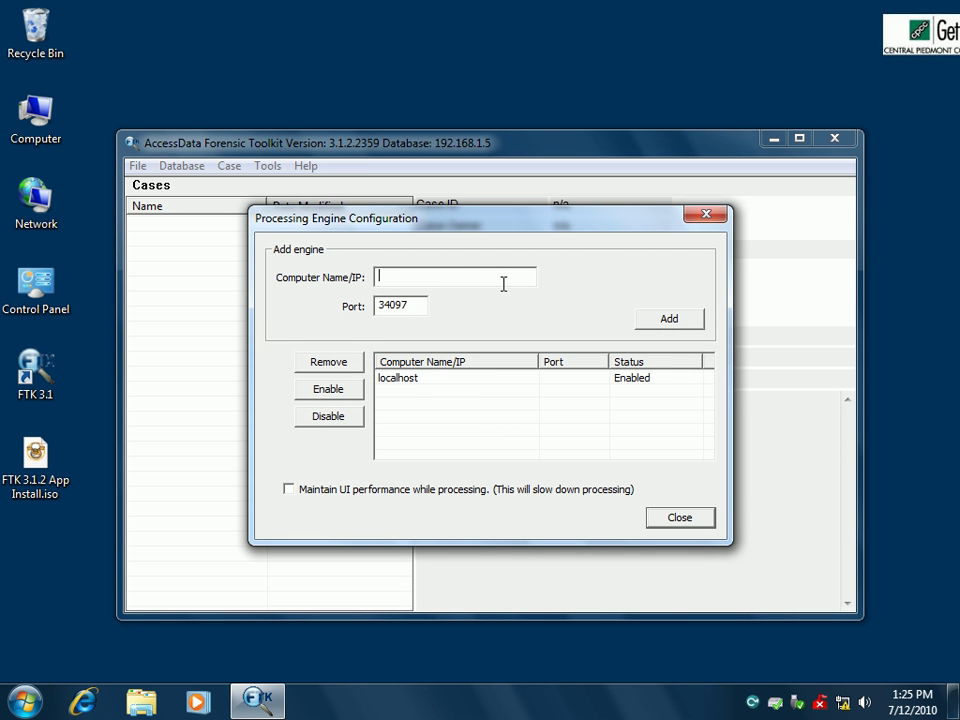
pyautogui.write('192.168.1.7')
pyautogui.click(683, 321)
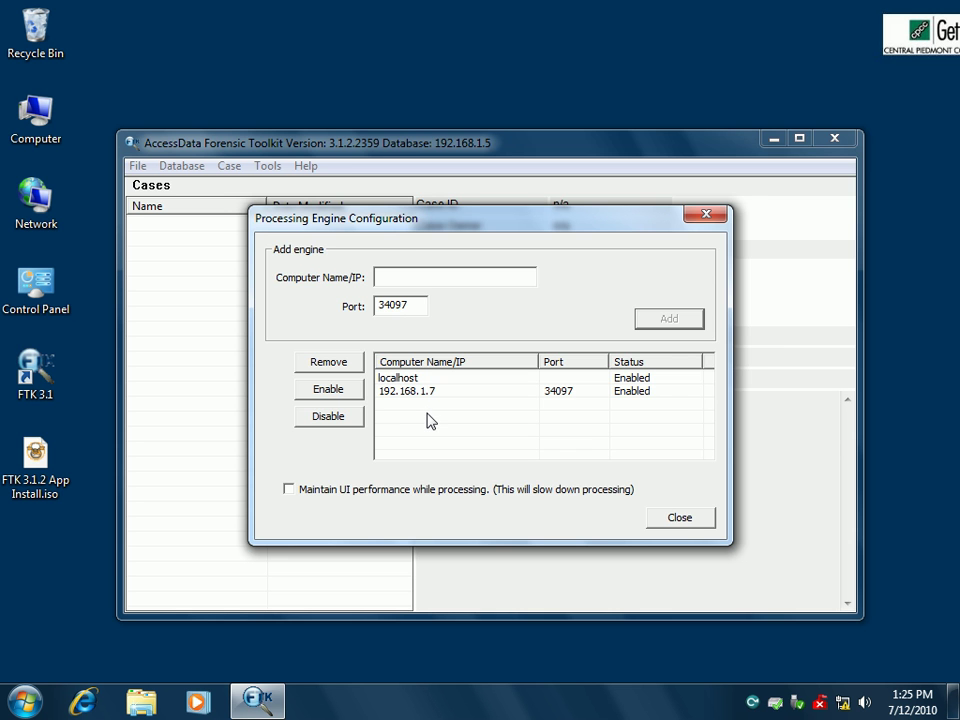
pyautogui.click(679, 517)
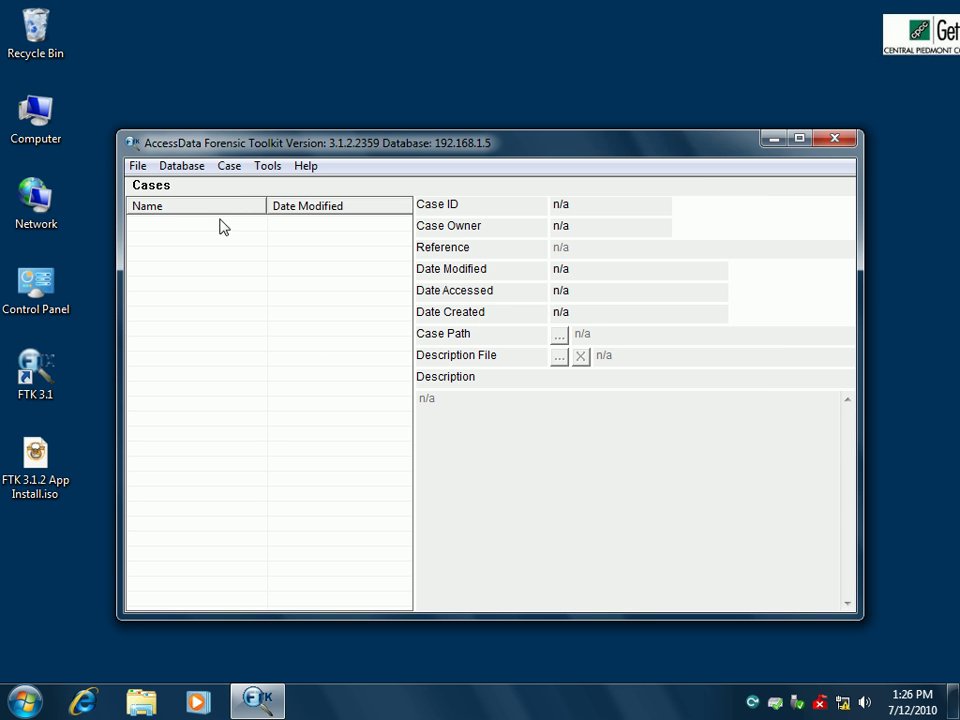
pyautogui.click(230, 168)
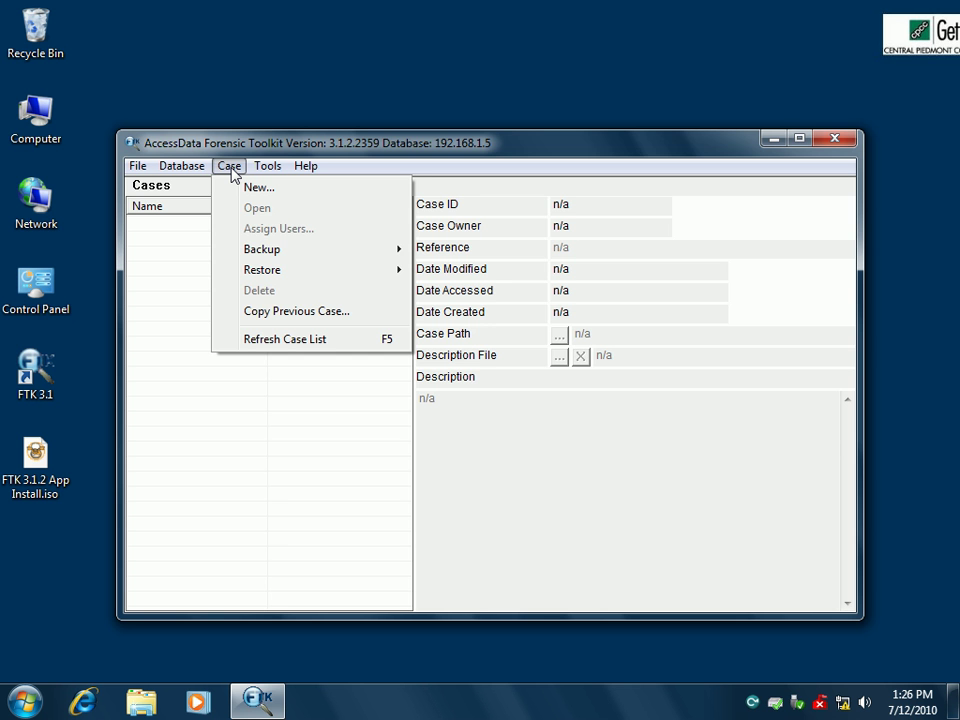
# Step: Create a case named 'new' in \\BARNEY05\Distributed Cases and open it
pyautogui.click(274, 189)
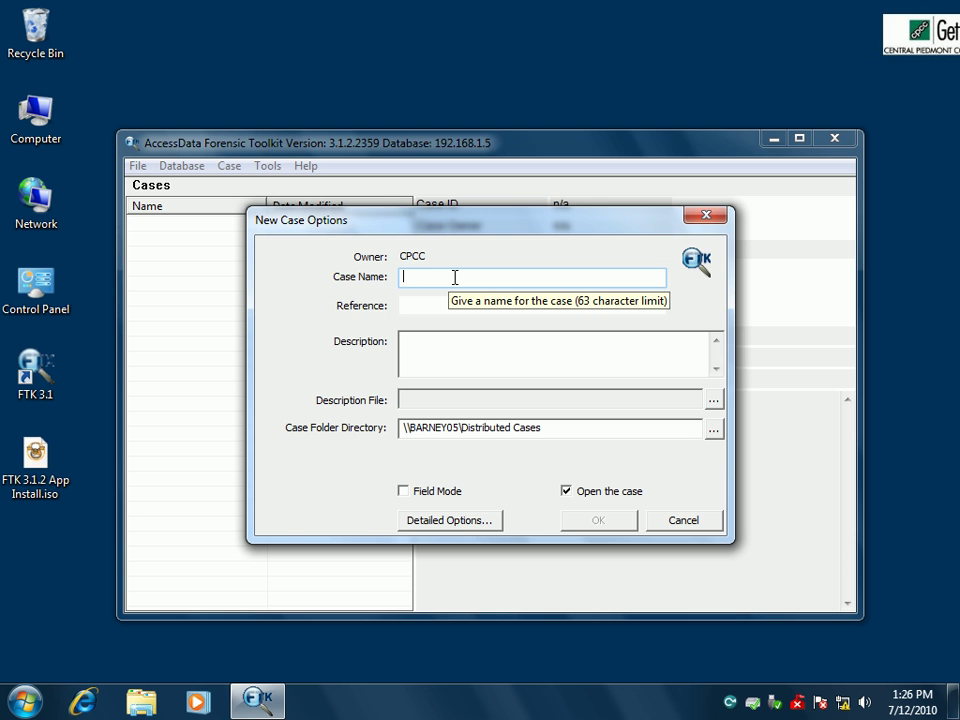
pyautogui.write('new')
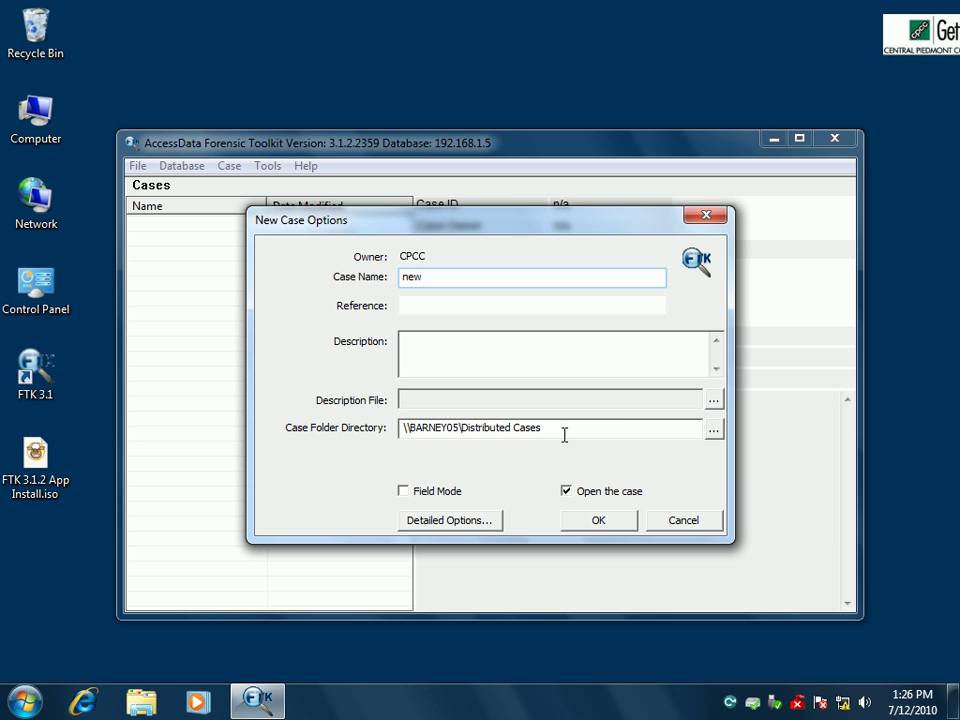
pyautogui.click(713, 430)
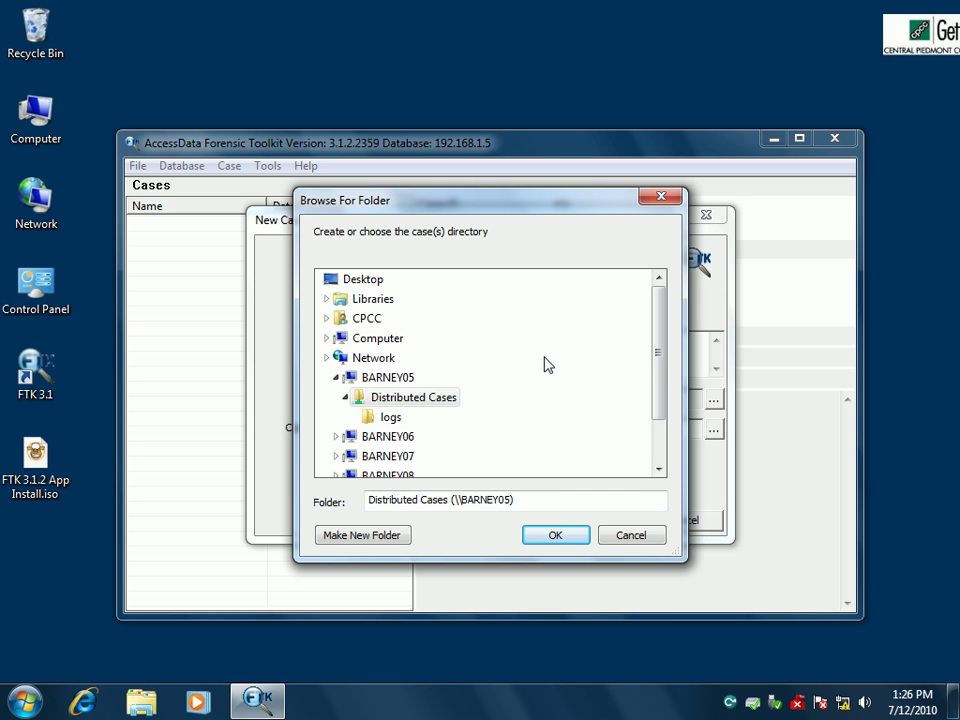
pyautogui.click(449, 402)
pyautogui.click(325, 360)
pyautogui.click(326, 360)
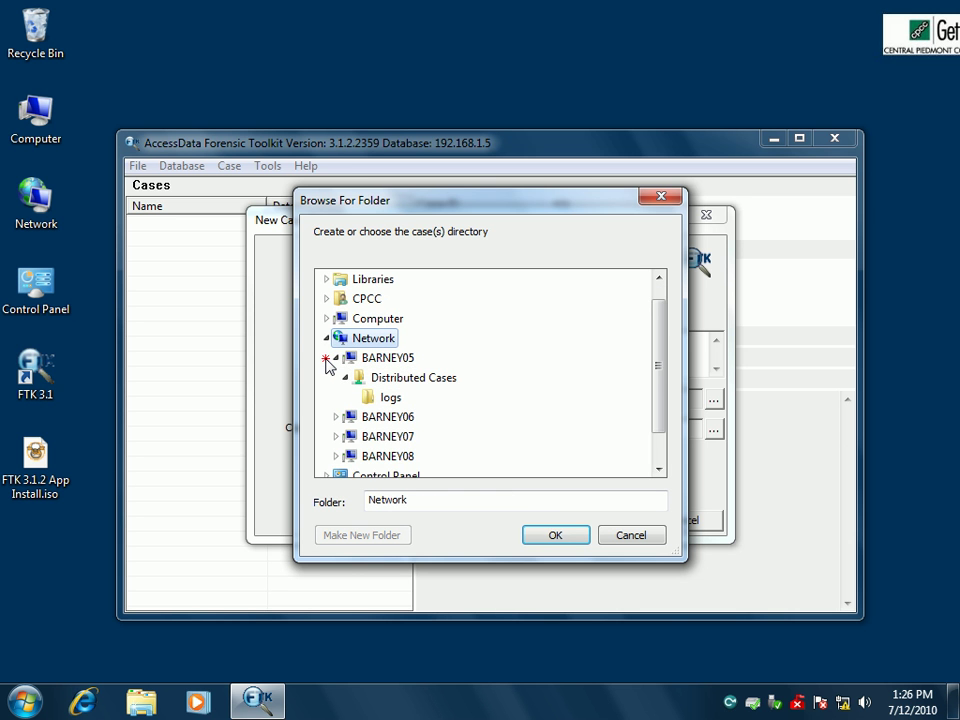
pyautogui.click(335, 360)
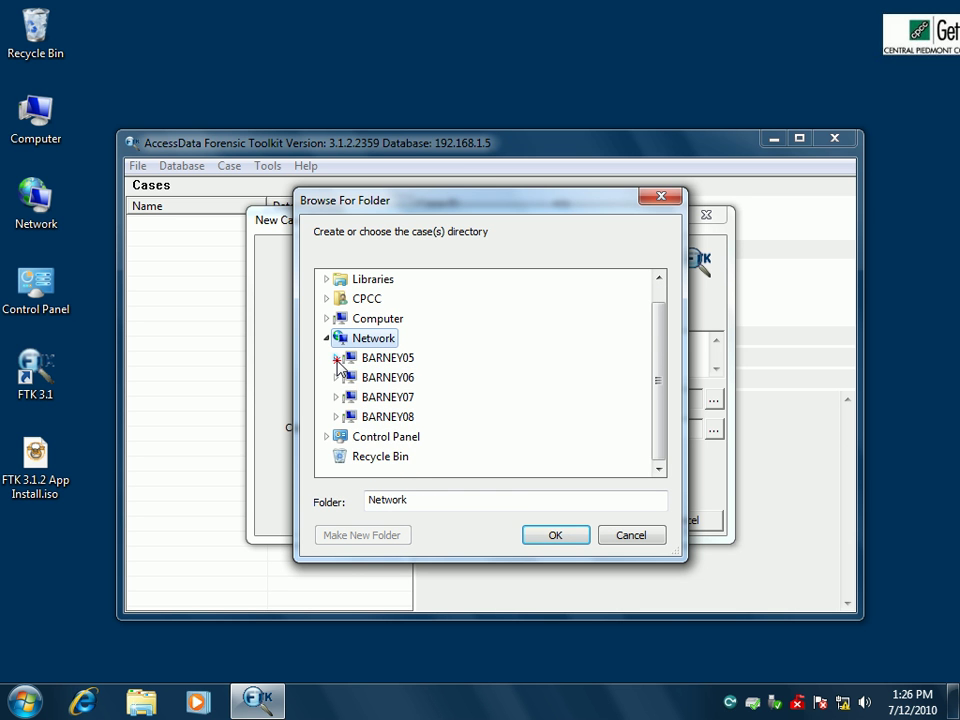
pyautogui.click(336, 358)
pyautogui.click(386, 382)
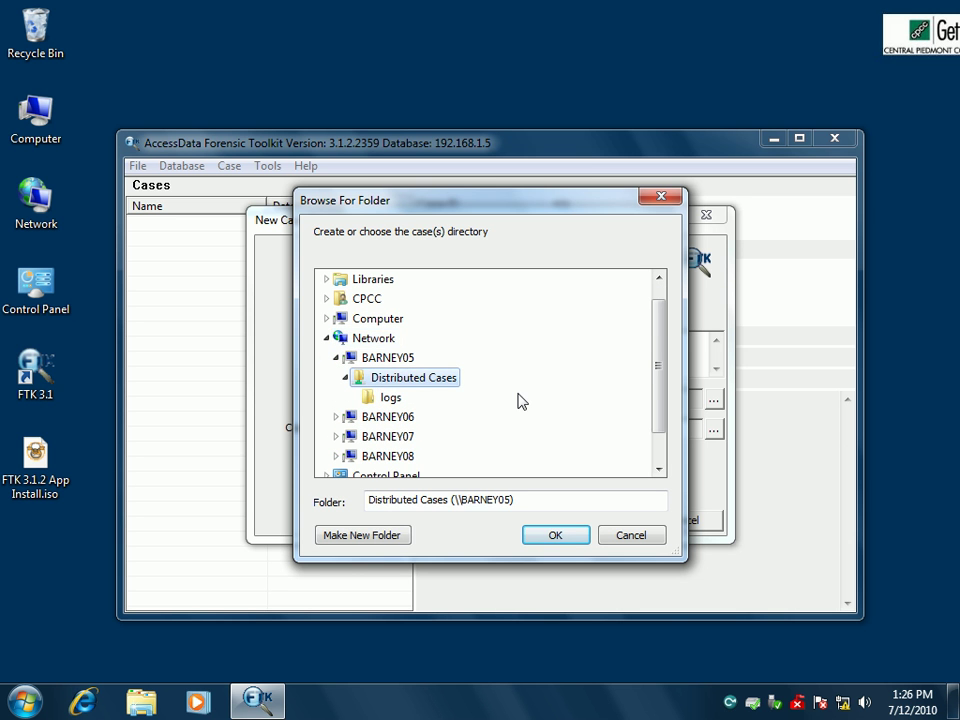
pyautogui.click(558, 538)
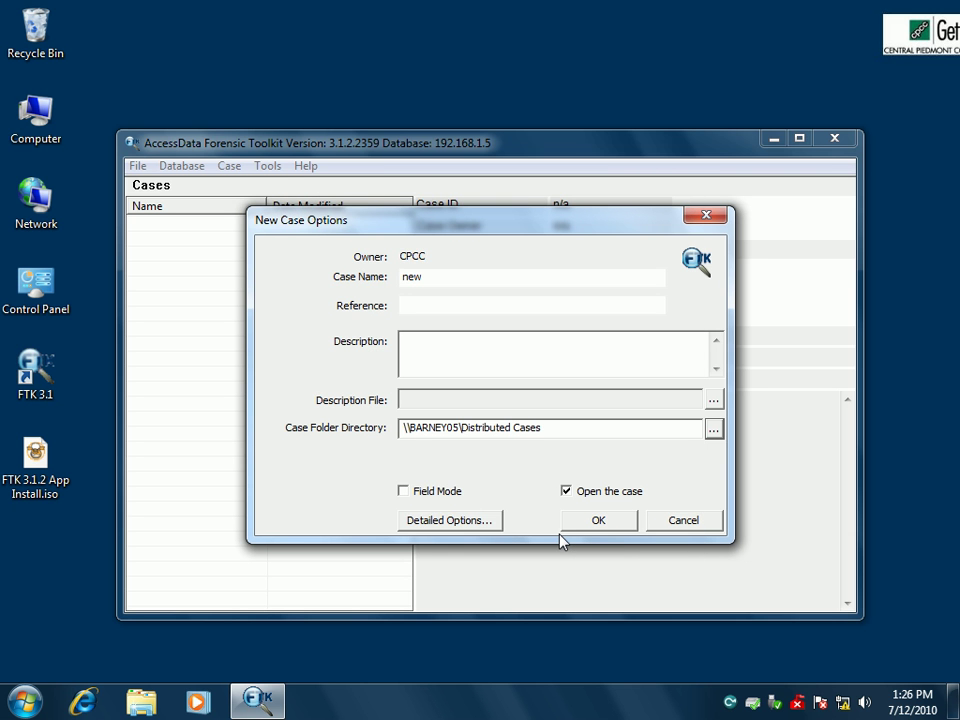
pyautogui.click(618, 520)
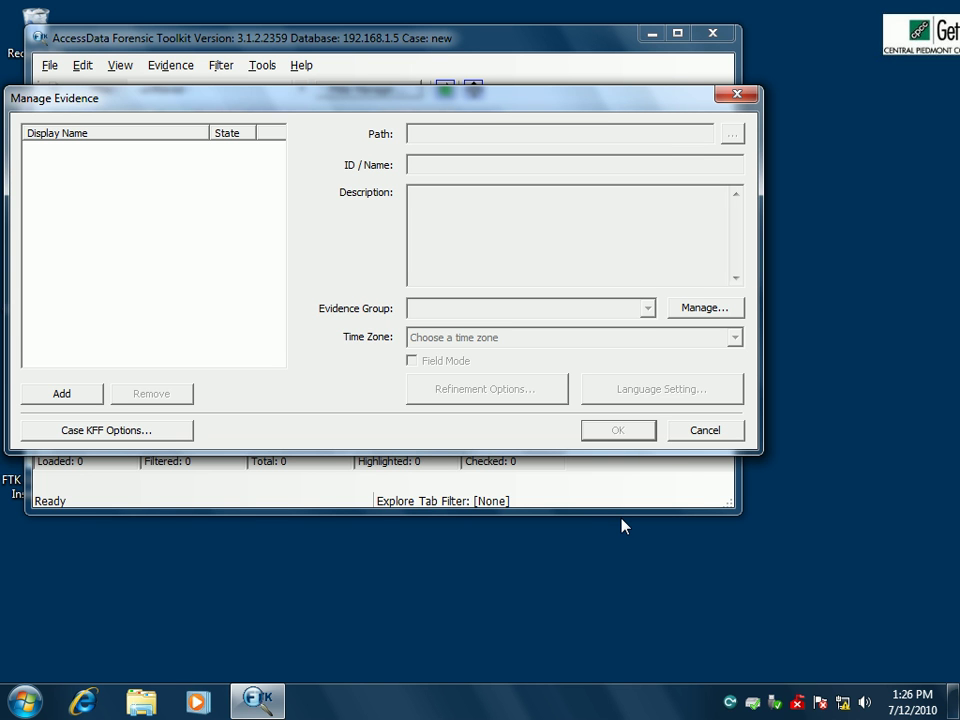
# Step: Add testforsafeboot.E01 from BARNEY06's Evidence Drive as an acquired image
pyautogui.click(60, 395)
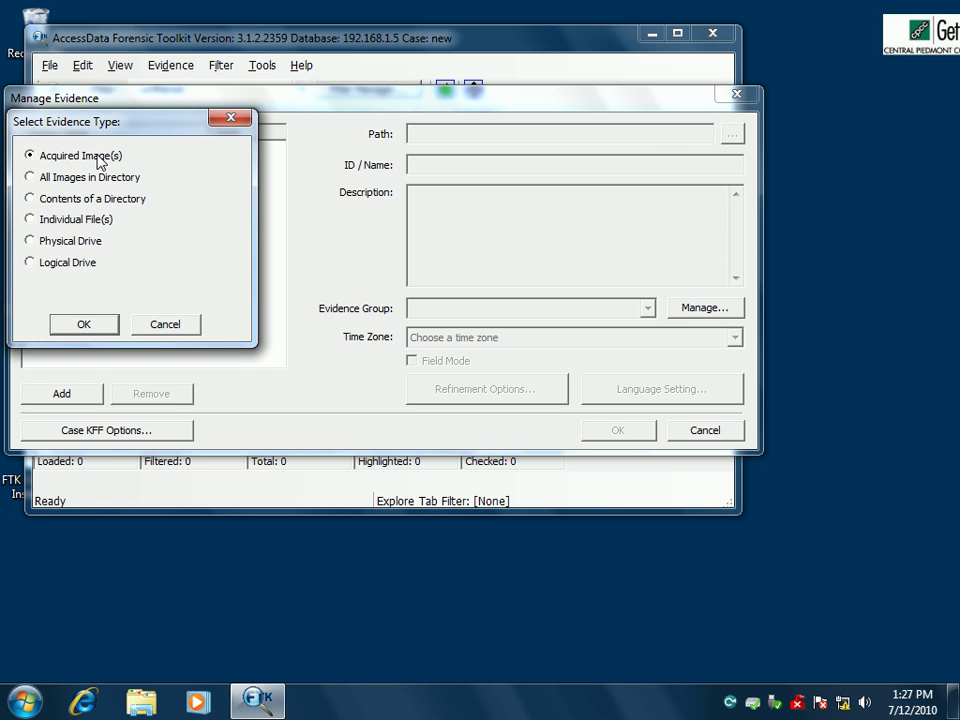
pyautogui.click(103, 328)
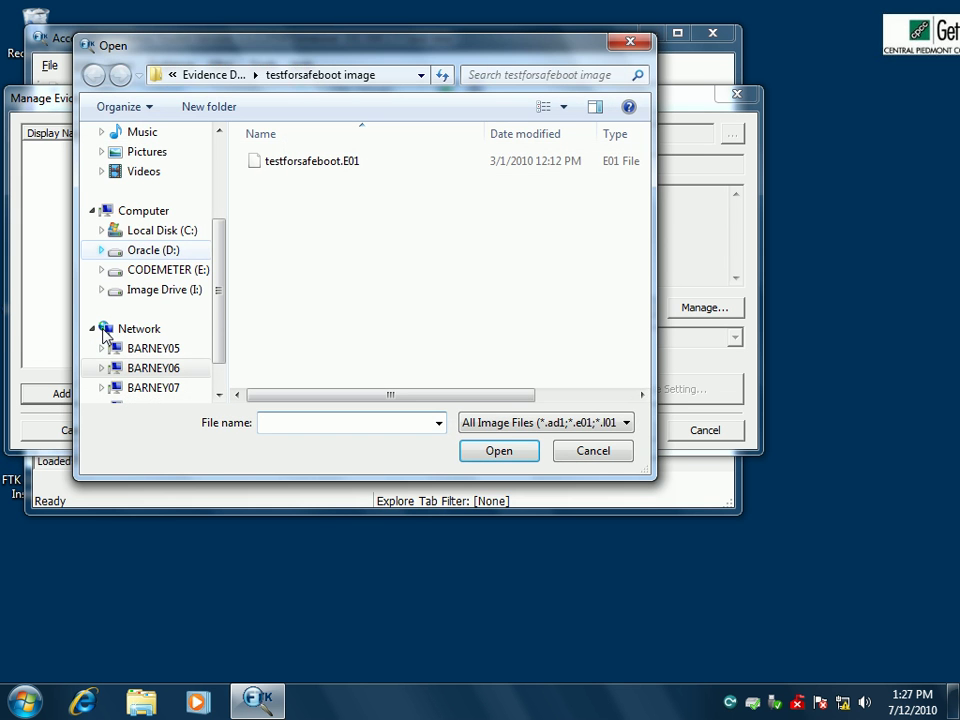
pyautogui.moveTo(221, 294); pyautogui.dragTo(219, 354)
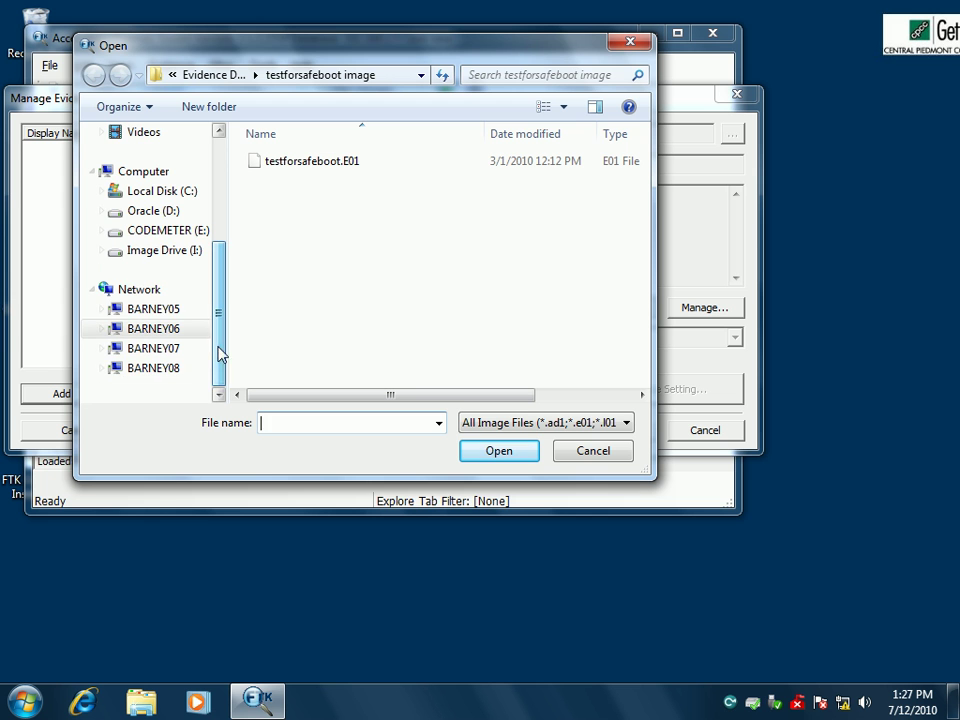
pyautogui.click(101, 329)
pyautogui.moveTo(223, 351); pyautogui.dragTo(223, 377)
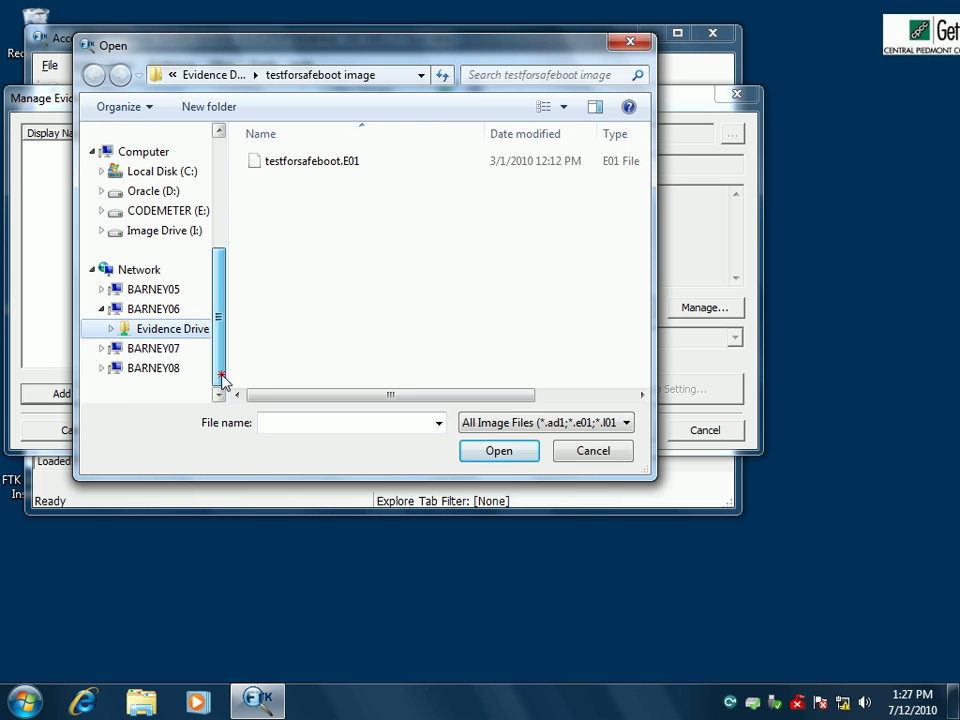
pyautogui.click(110, 329)
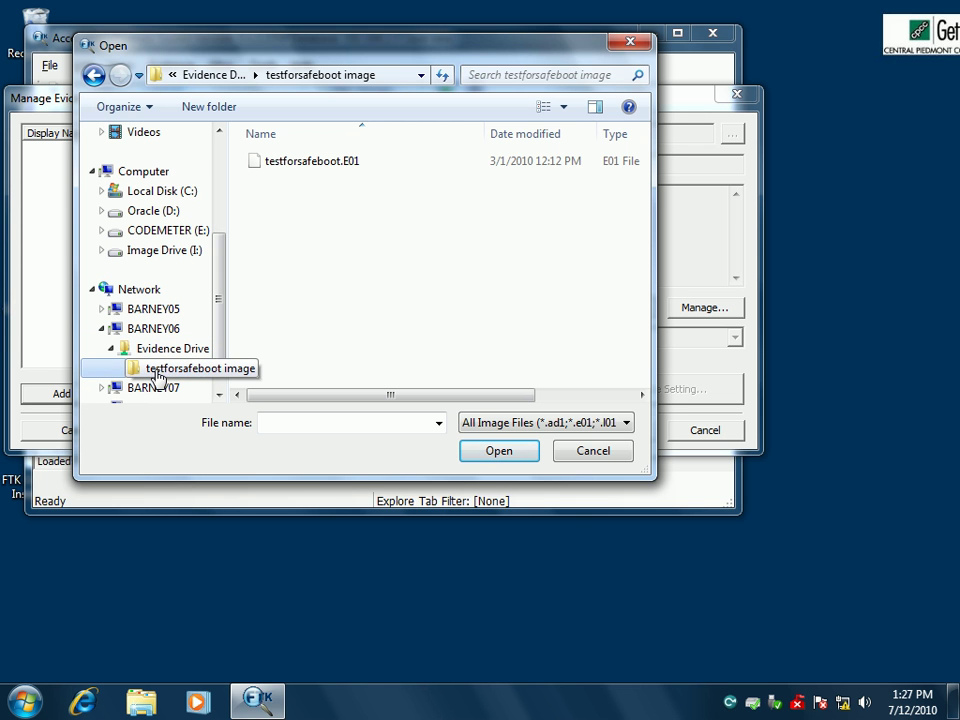
pyautogui.click(300, 162)
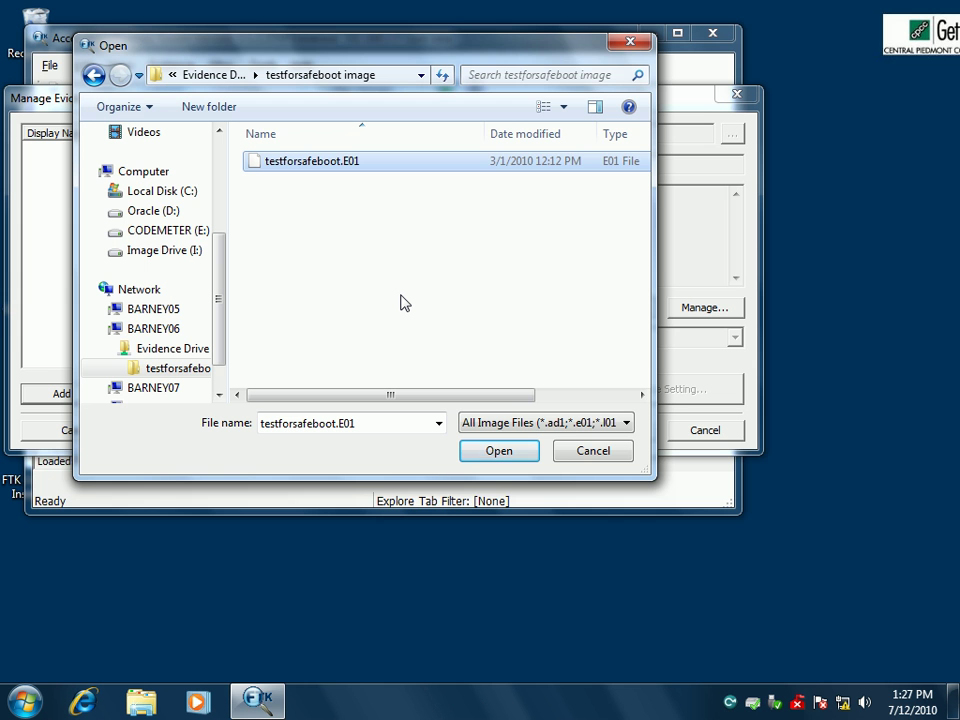
pyautogui.click(497, 452)
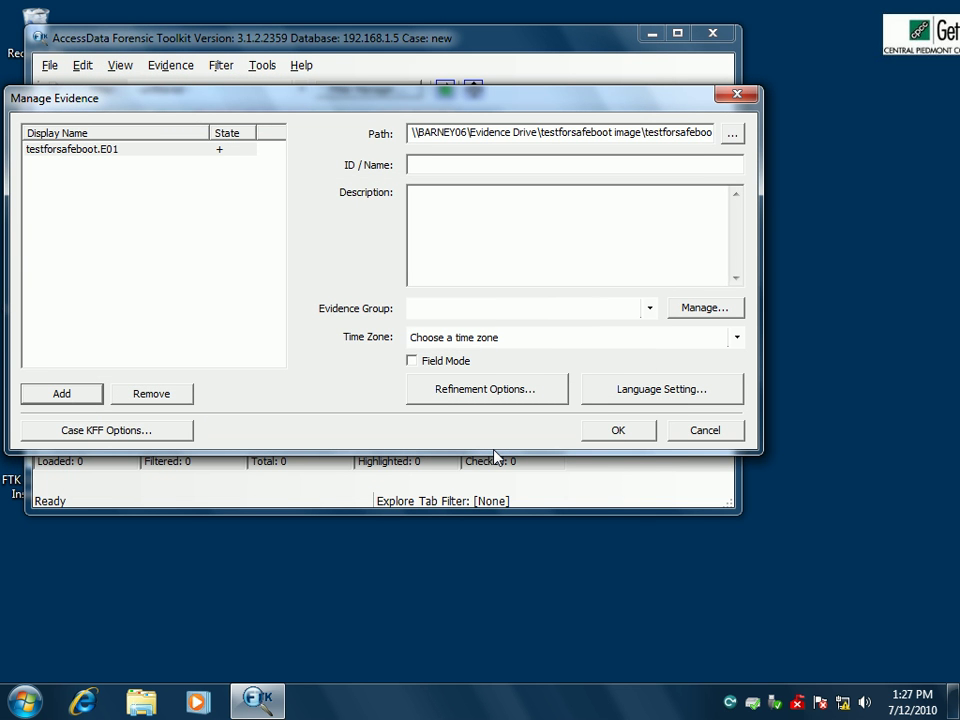
# Step: Set the evidence time zone to US Eastern with daylight saving and start processing
pyautogui.click(737, 343)
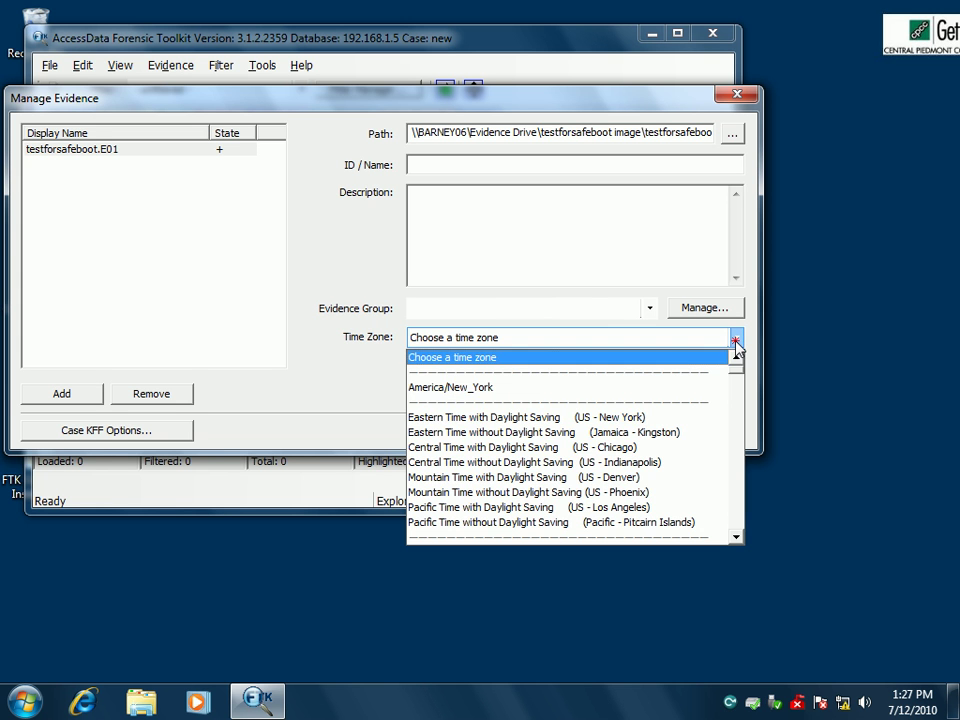
pyautogui.click(649, 416)
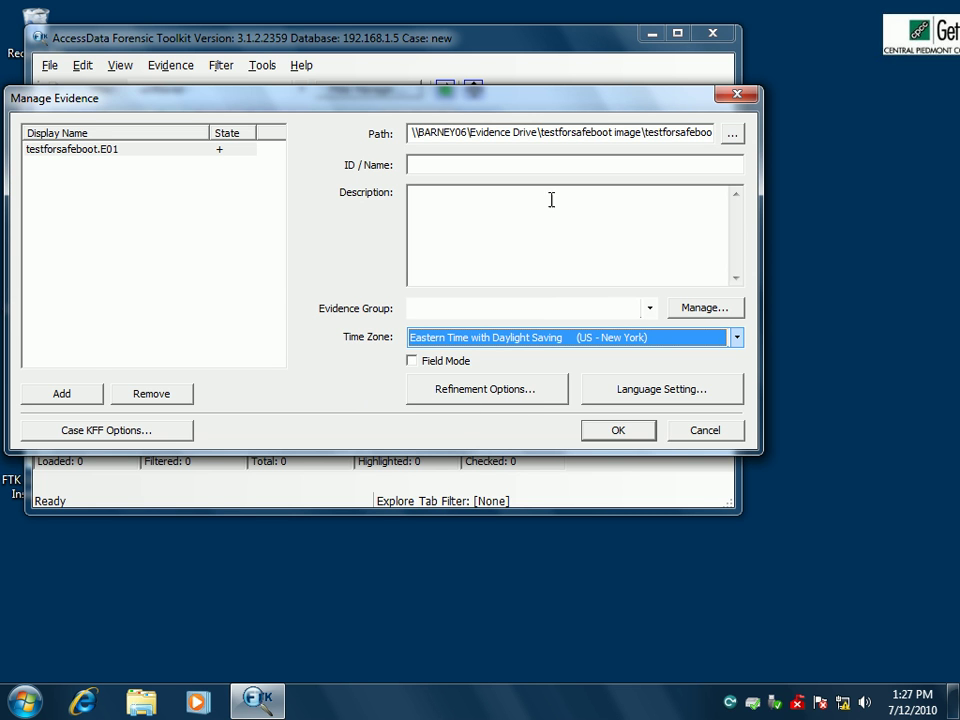
pyautogui.click(618, 430)
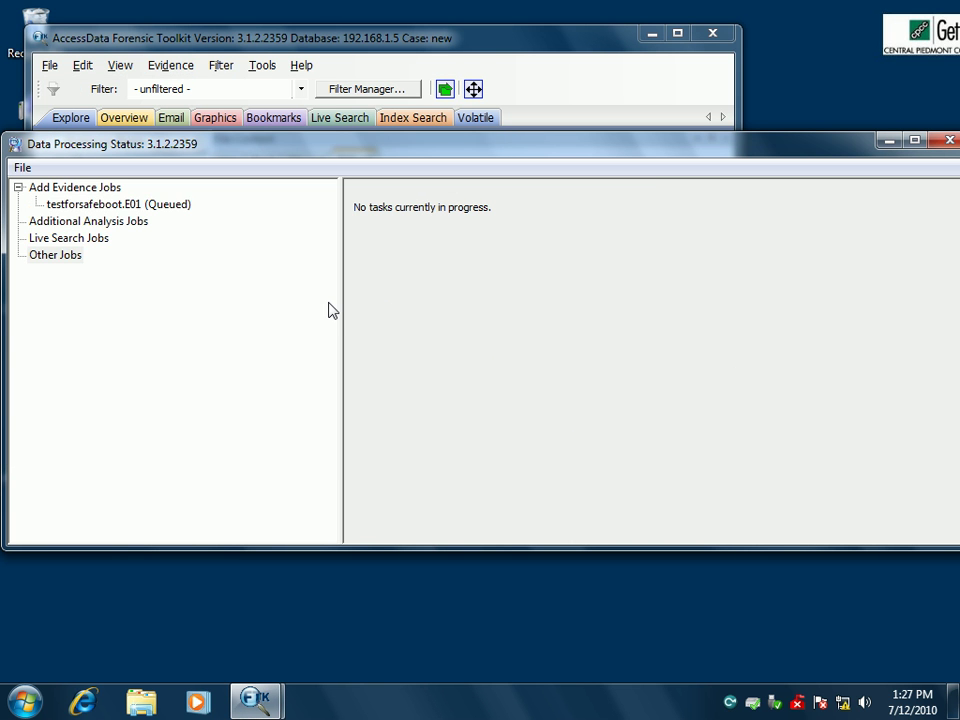
# Step: Select the testforsafeboot.E01 job and widen its details pane to see all messages
pyautogui.click(166, 207)
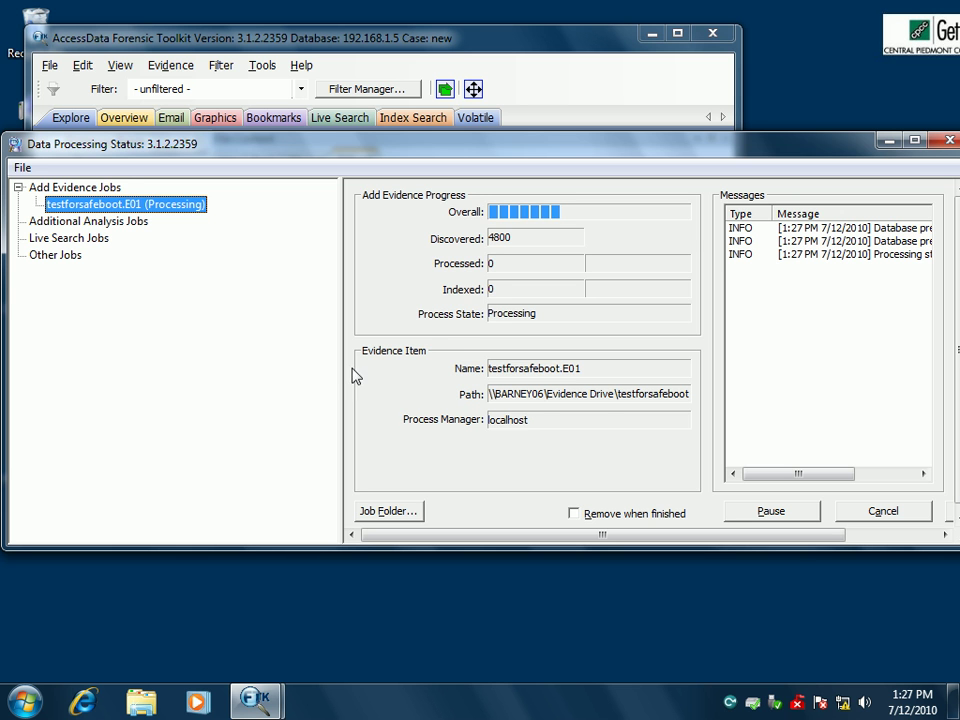
pyautogui.moveTo(341, 366); pyautogui.dragTo(232, 343)
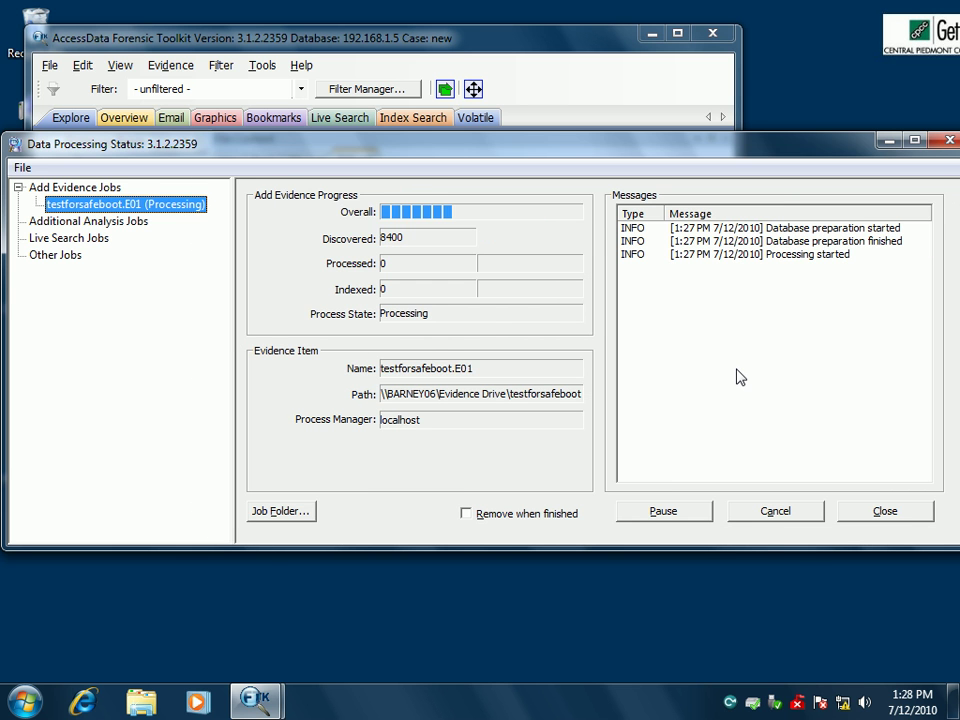